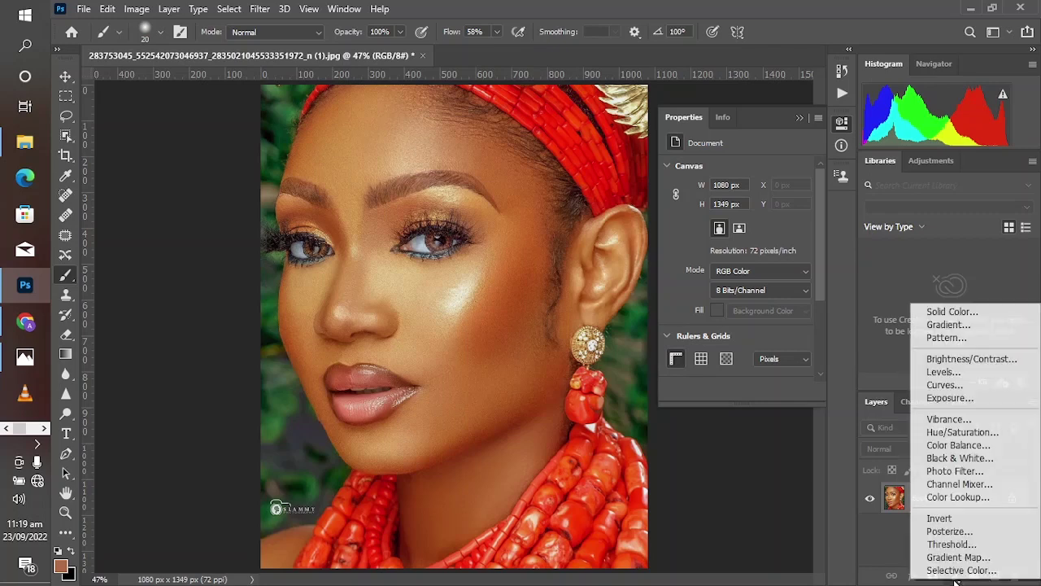
- Add a Gradient Map adjustment layer, Gradient Map 1, above the Background
click(952, 558)
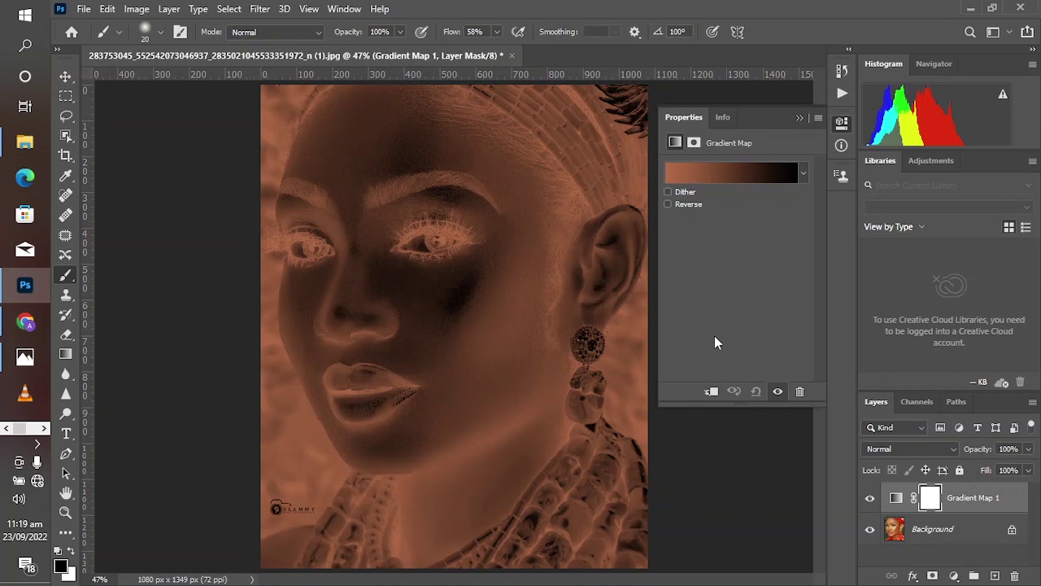
- Add a new colour stop at 50% on the gradient map's gradient
click(698, 175)
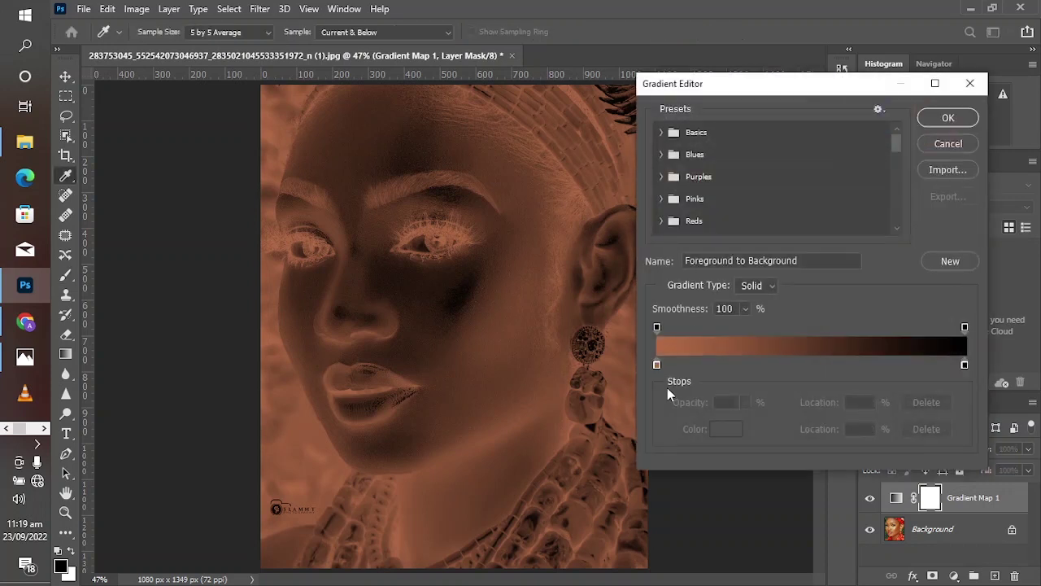
click(801, 363)
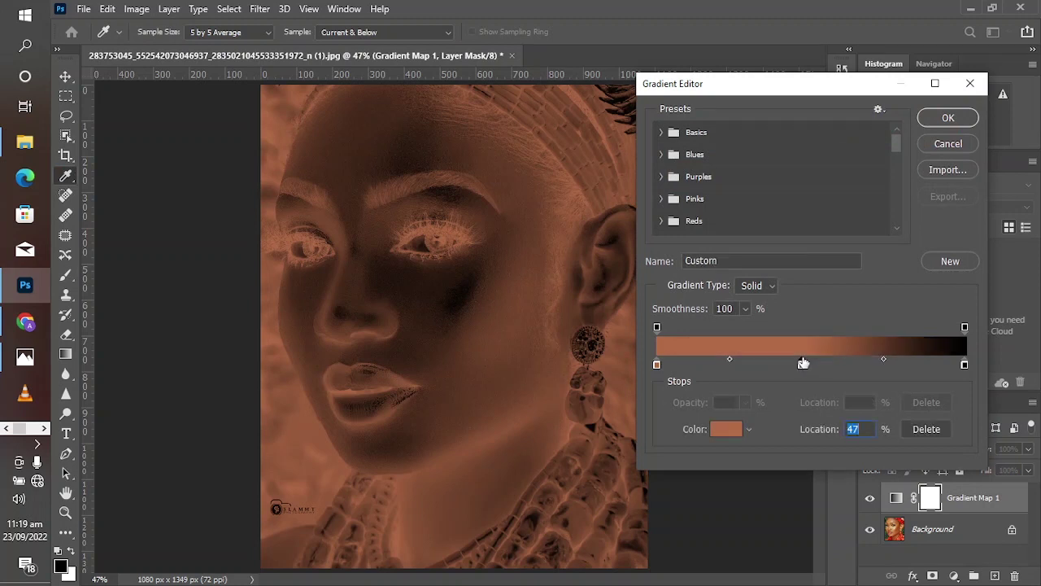
drag(803, 366, 805, 367)
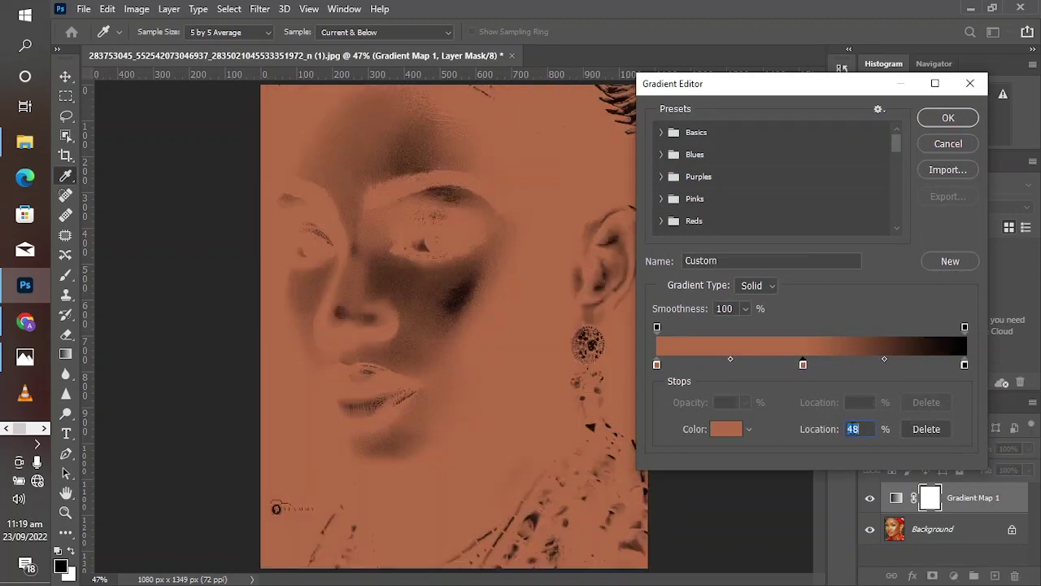
text(5)
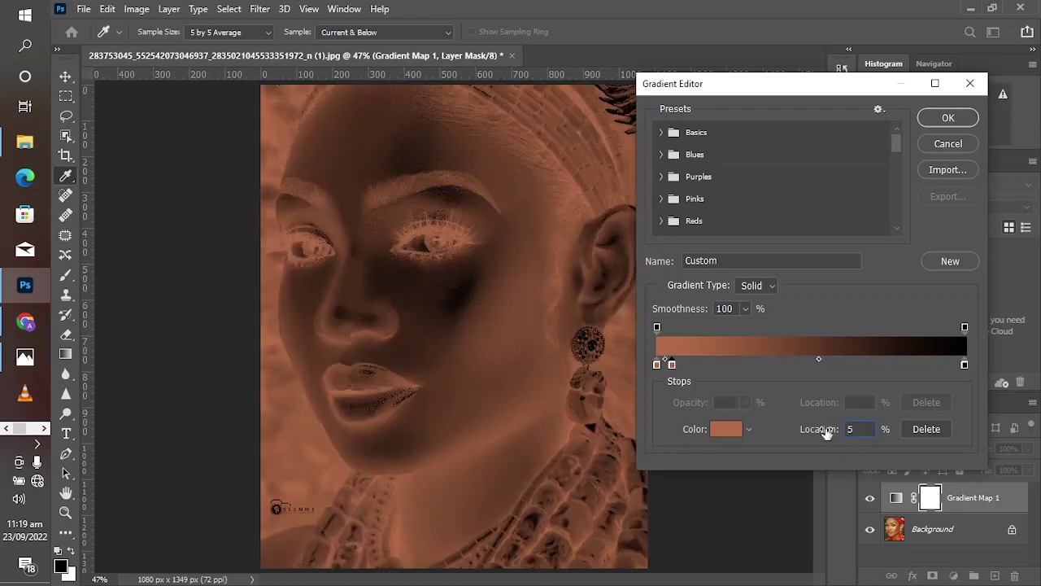
text(0)
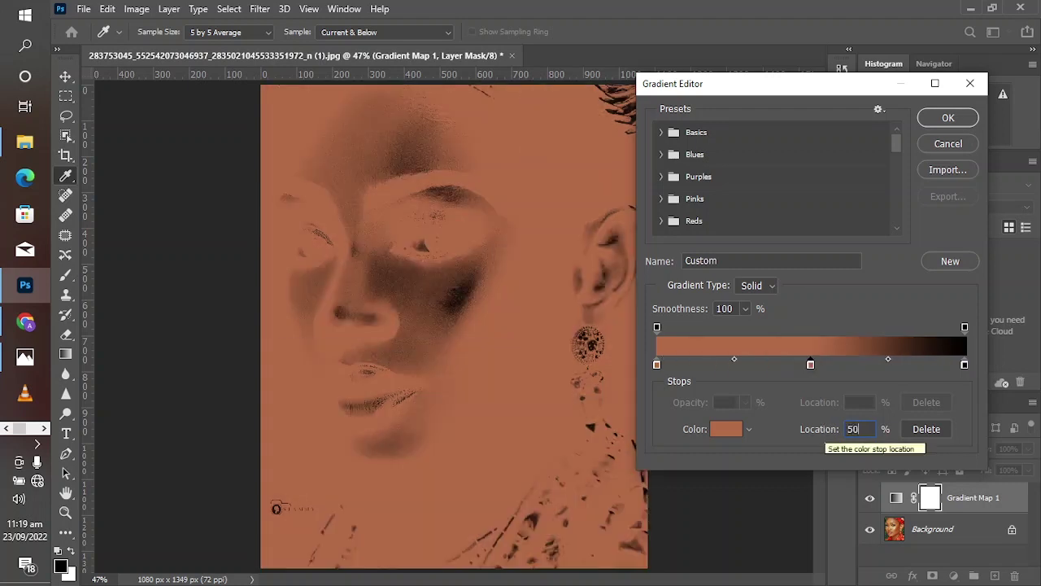
- Make the gradient's left end stop black (000000) and right end stop white (ffffff)
click(656, 365)
click(717, 433)
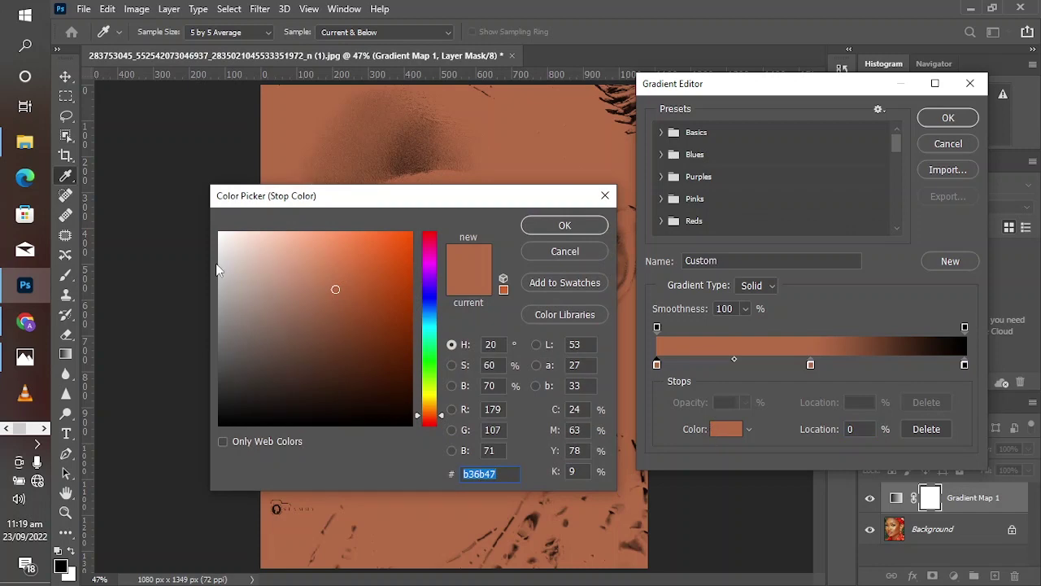
click(221, 423)
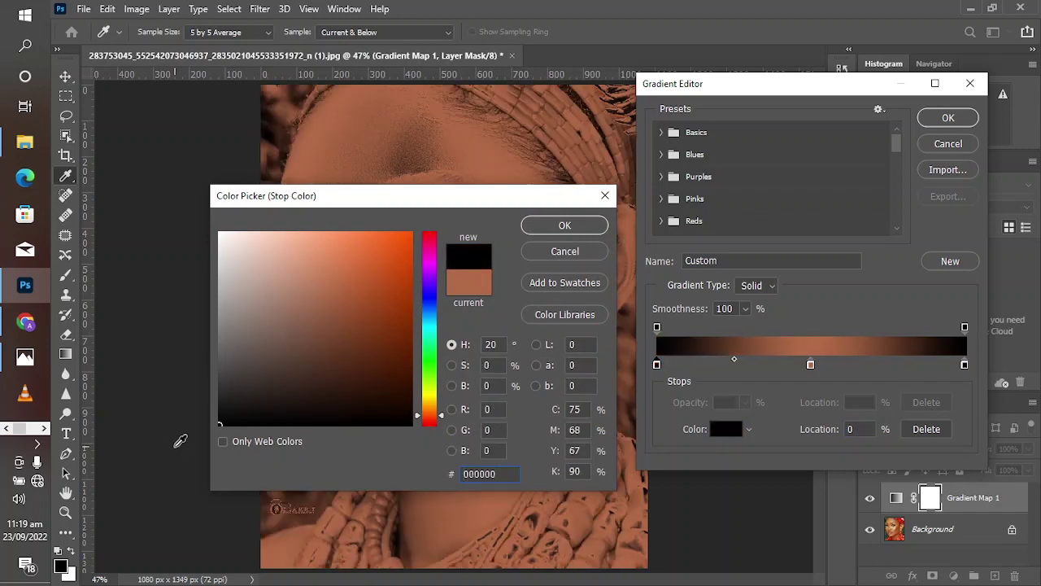
click(554, 230)
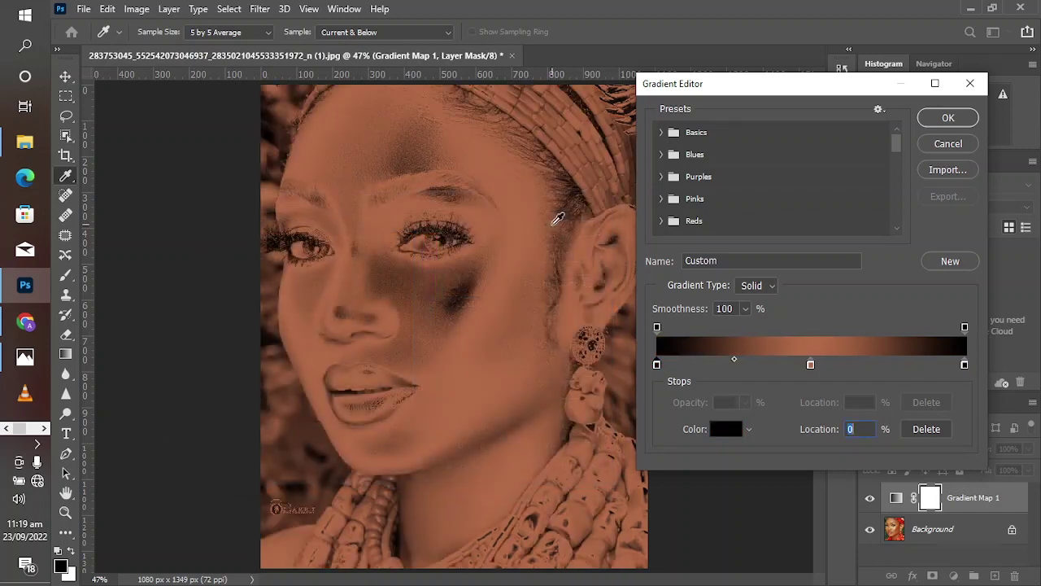
double_click(964, 366)
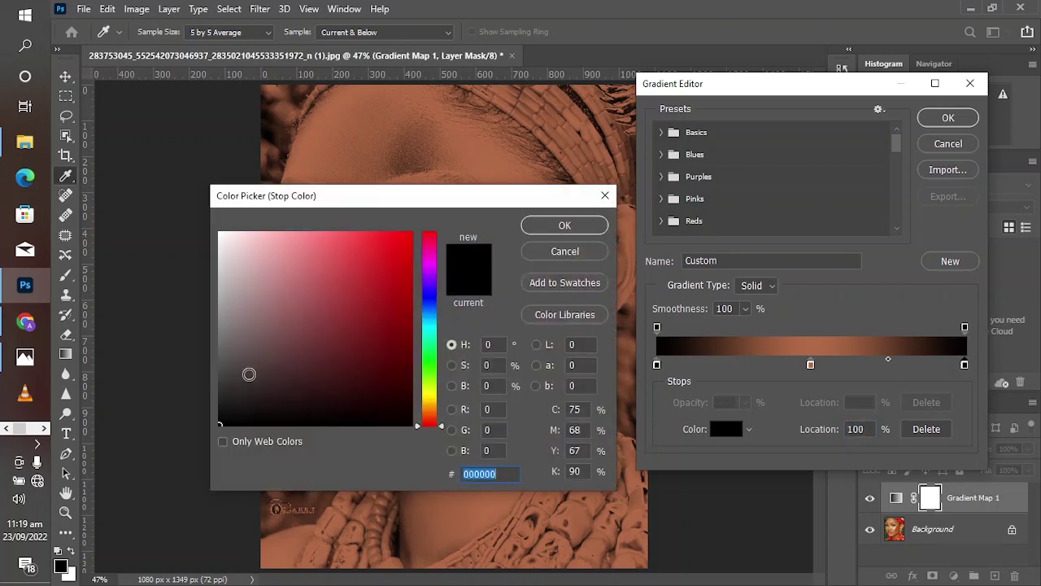
click(219, 233)
click(579, 222)
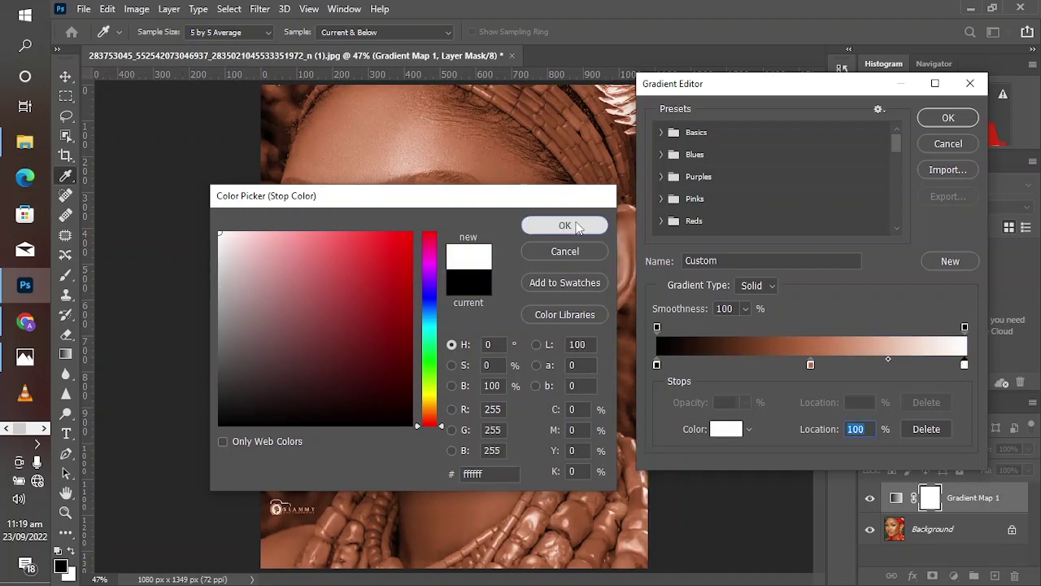
- Set the 50% middle stop to neutral grey (H 0, S 0, B 50, 808080) and apply the gradient
click(810, 366)
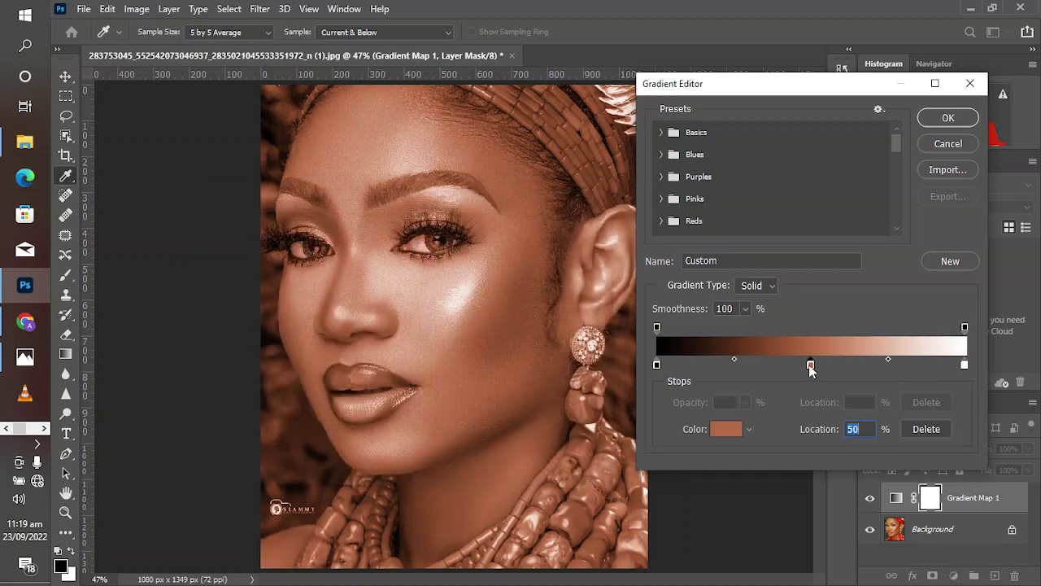
click(733, 430)
click(219, 233)
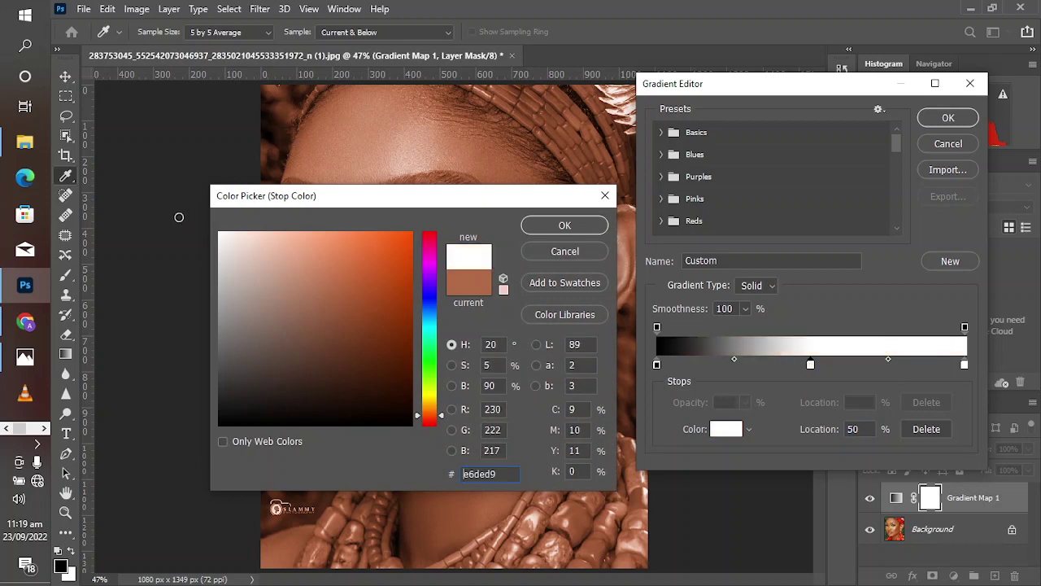
click(218, 324)
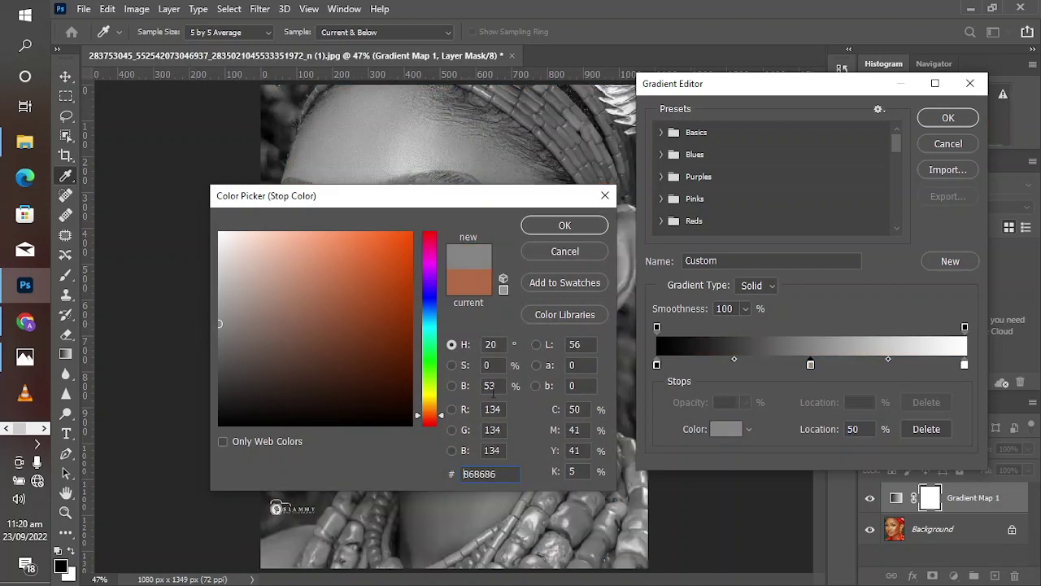
click(499, 385)
text(5)
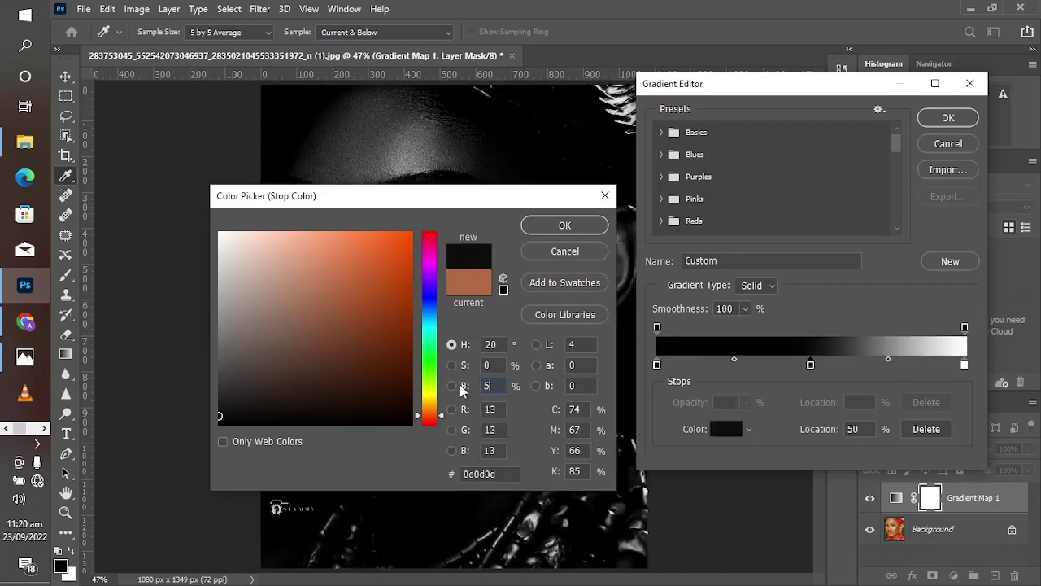
text(0)
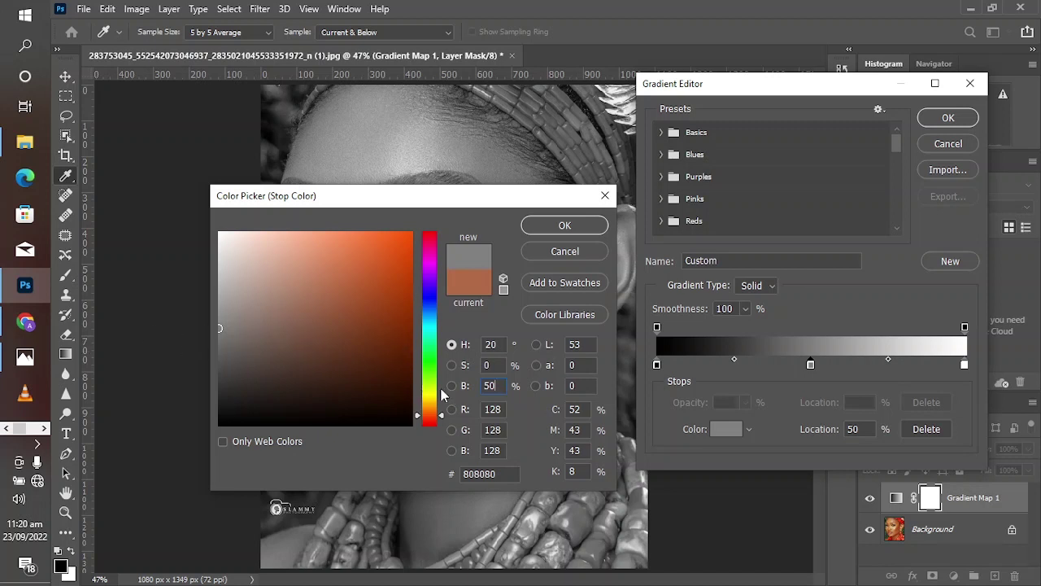
click(490, 348)
key(BackSpace)
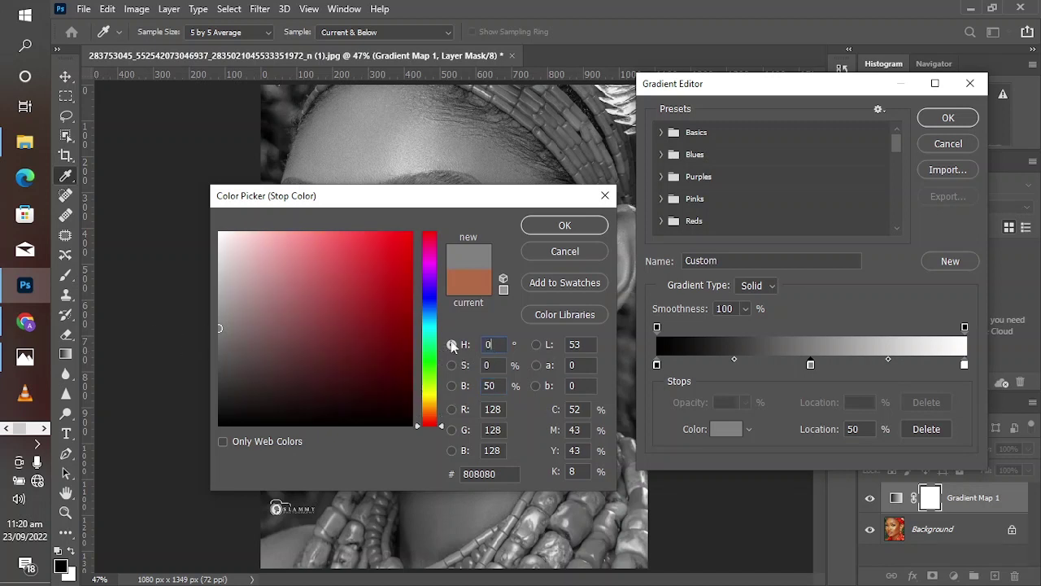
click(562, 225)
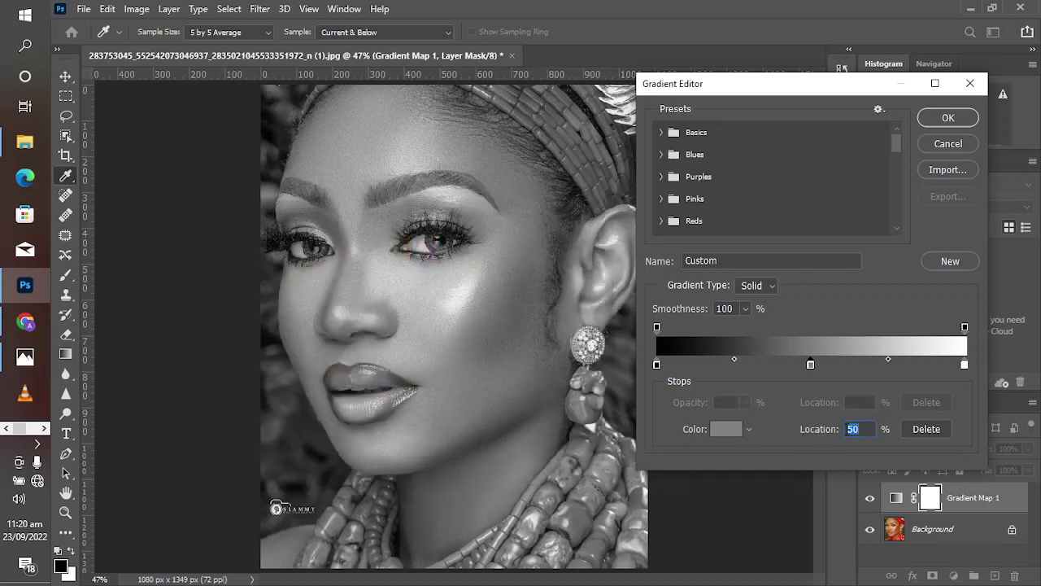
click(946, 121)
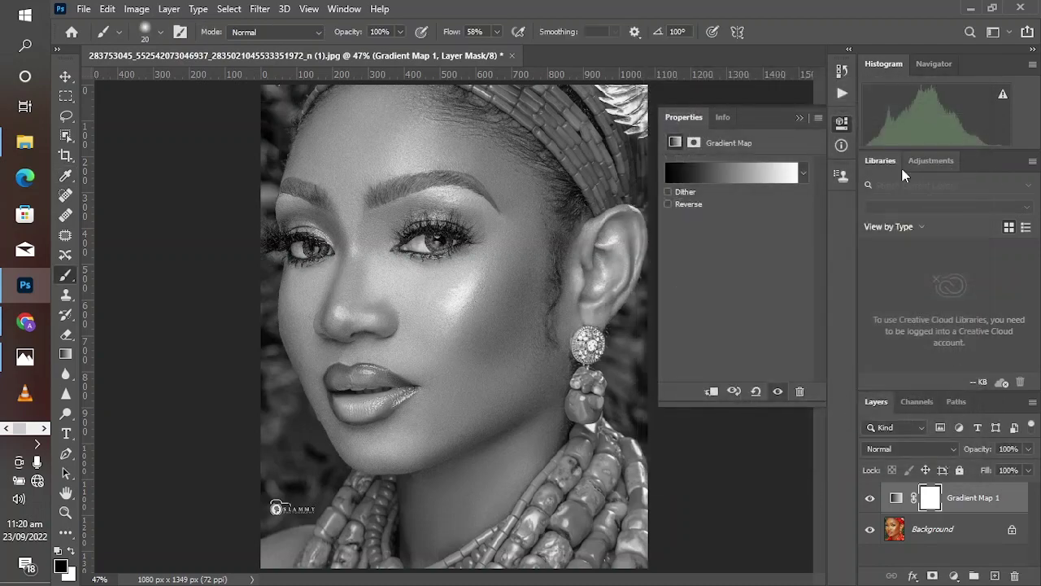
- Set Gradient Map 1 to Luminosity blend mode, compare before/after, and select its adjustment thumbnail
click(880, 450)
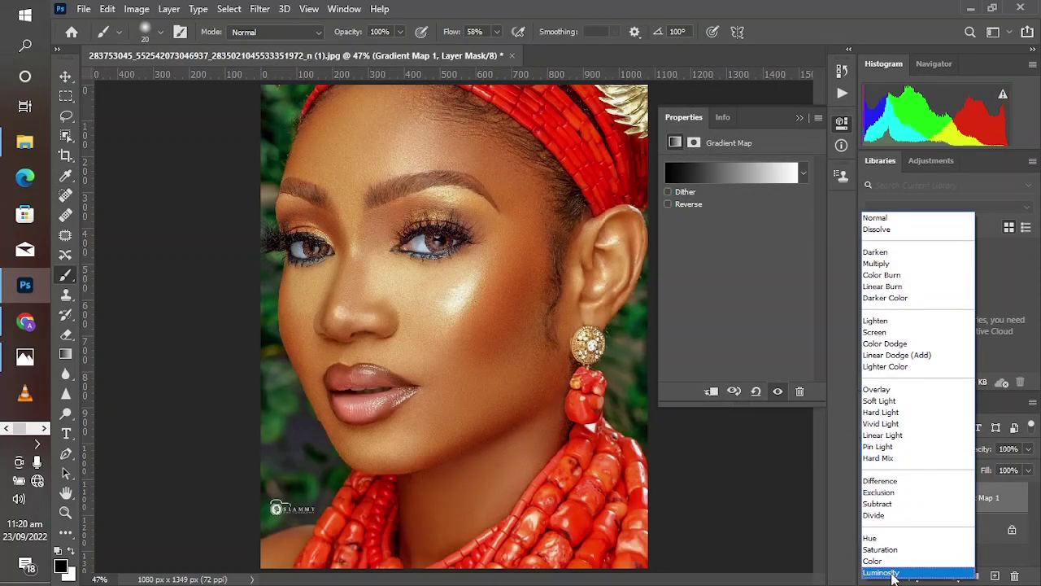
click(887, 572)
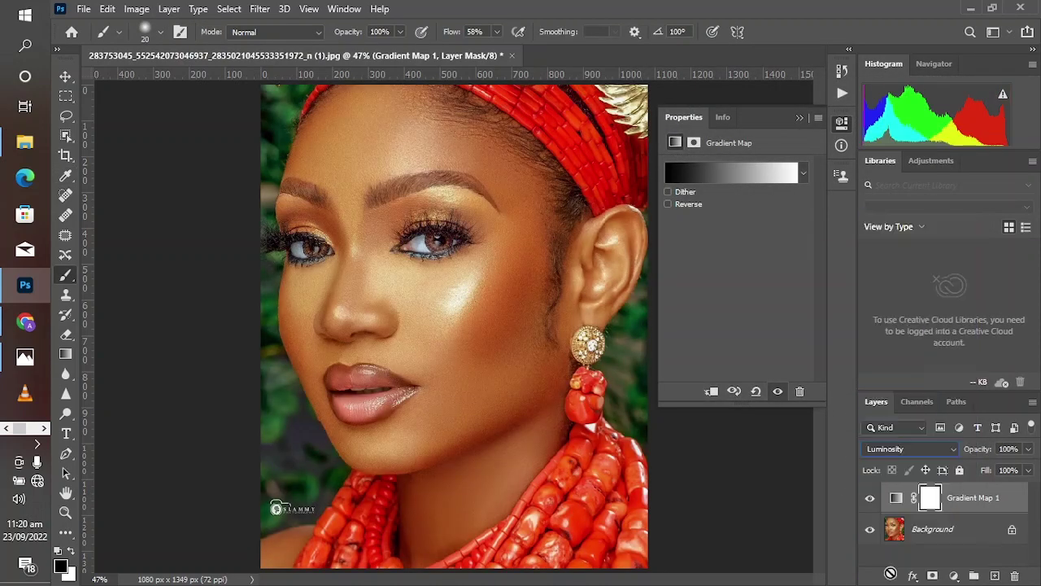
click(869, 501)
click(869, 501)
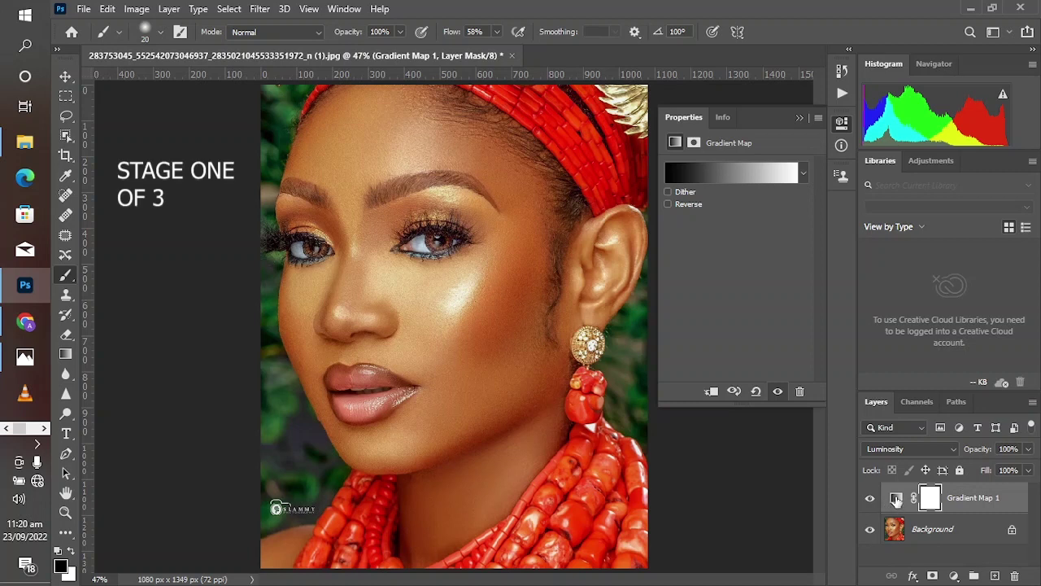
click(896, 500)
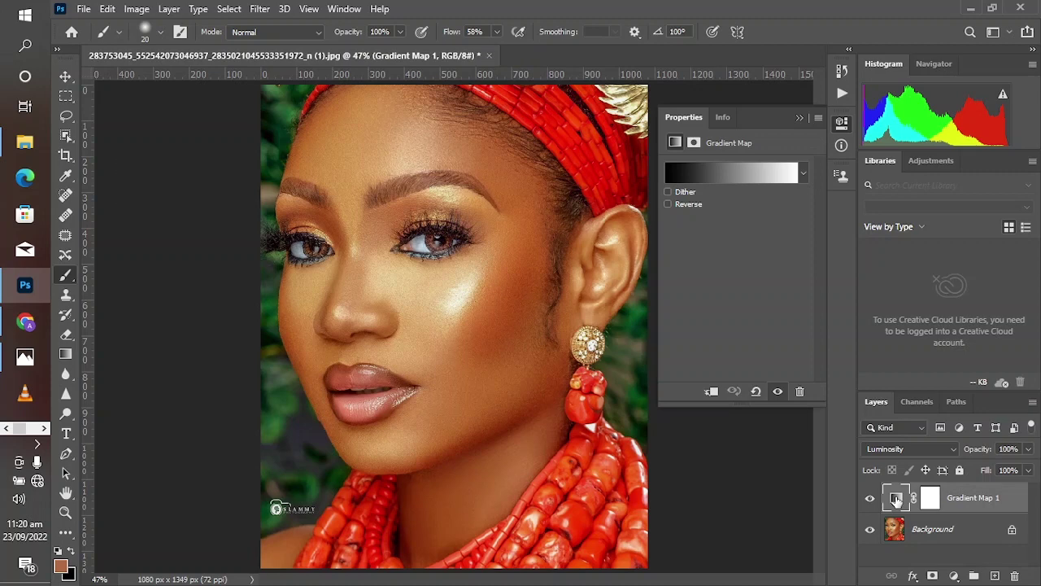
- Move the black stop to 4%, grey stop to 52%, white stop to about 90%, and apply
click(723, 167)
drag(740, 89, 622, 95)
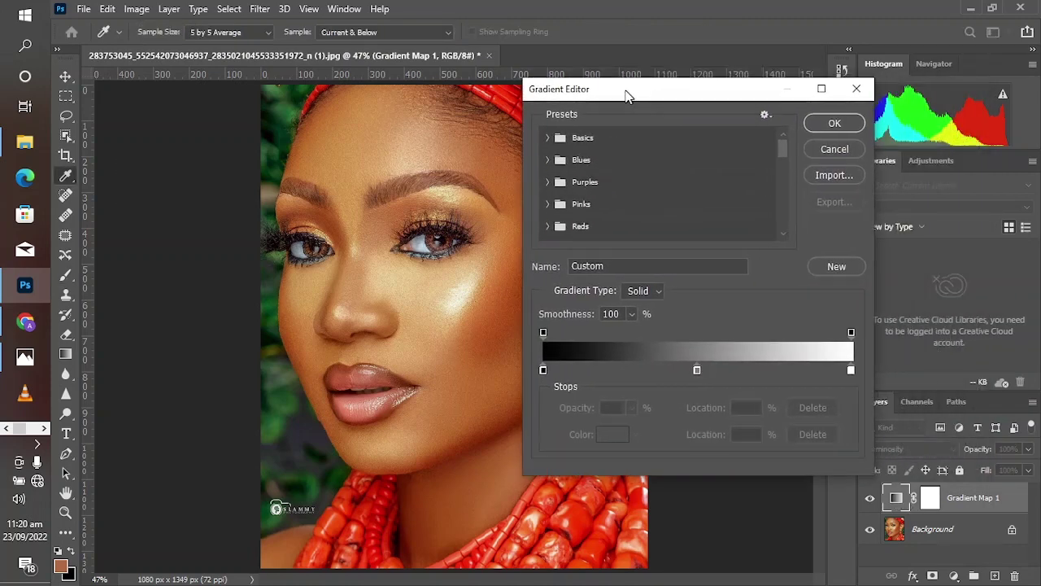
click(692, 370)
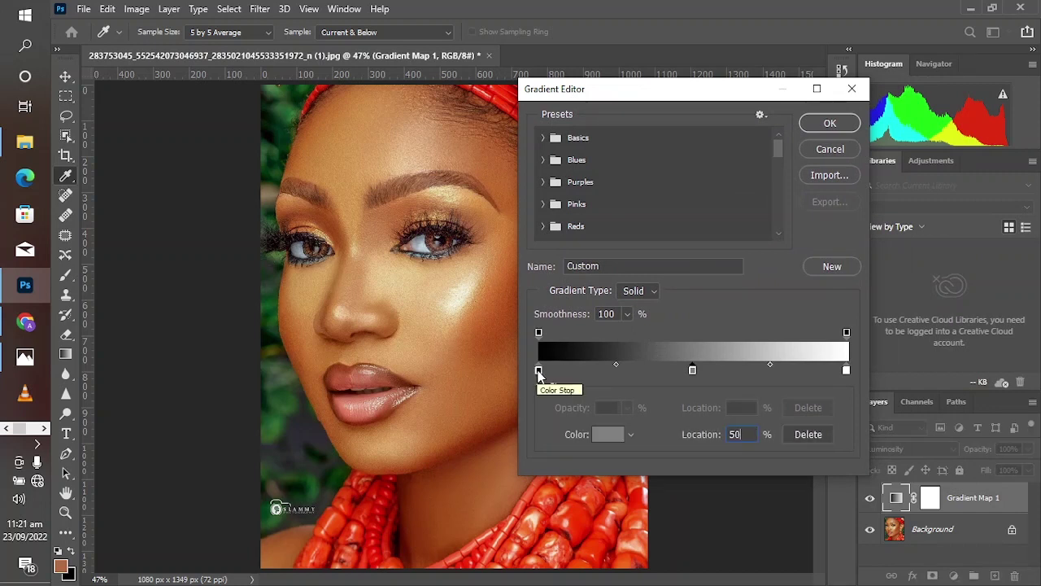
drag(539, 371, 550, 371)
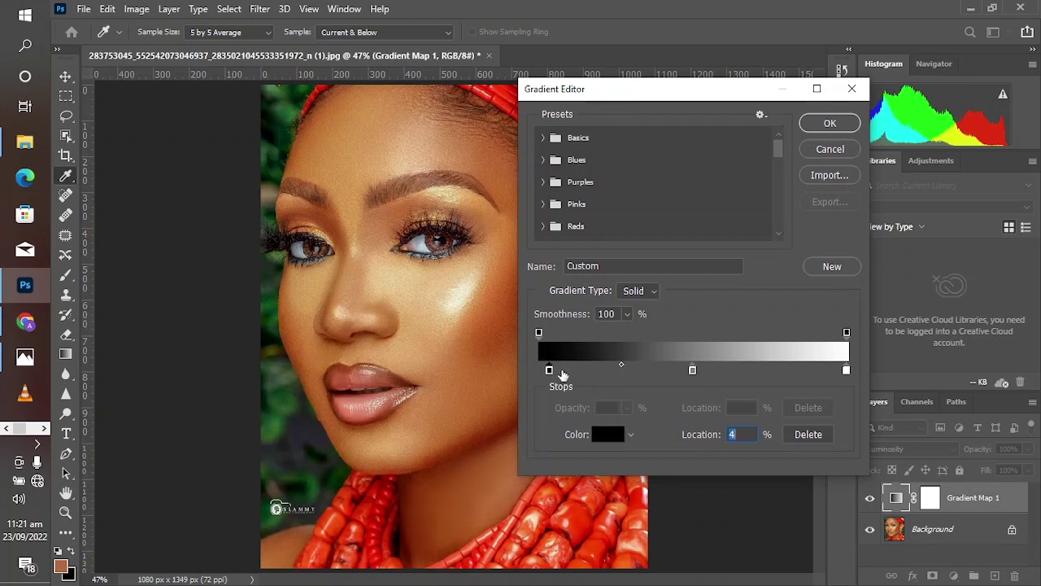
click(692, 371)
mouse_move(694, 370)
mouse_down()
mouse_move(670, 372)
mouse_move(702, 368)
mouse_up()
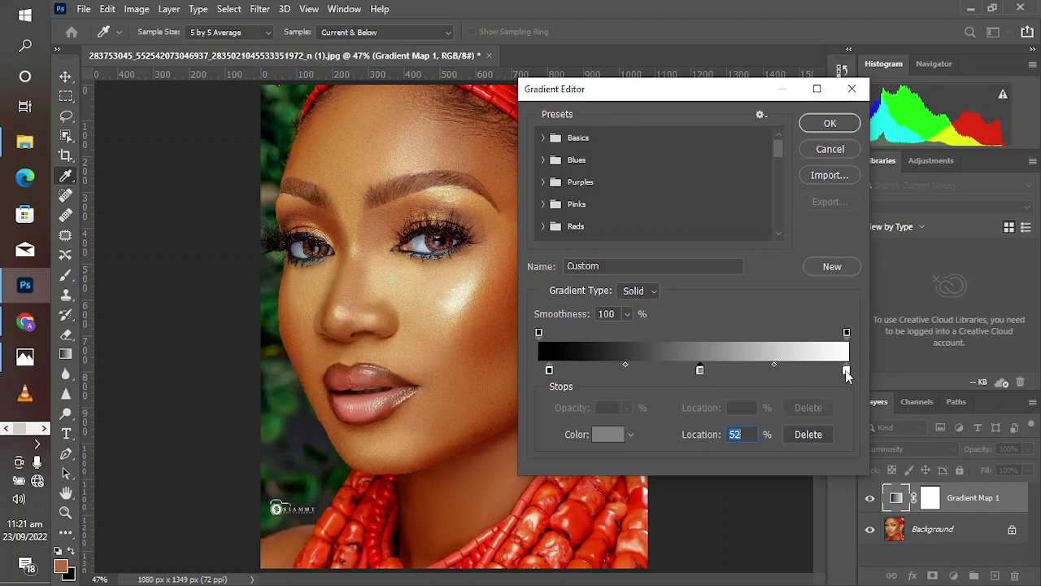
drag(846, 373, 815, 374)
click(814, 126)
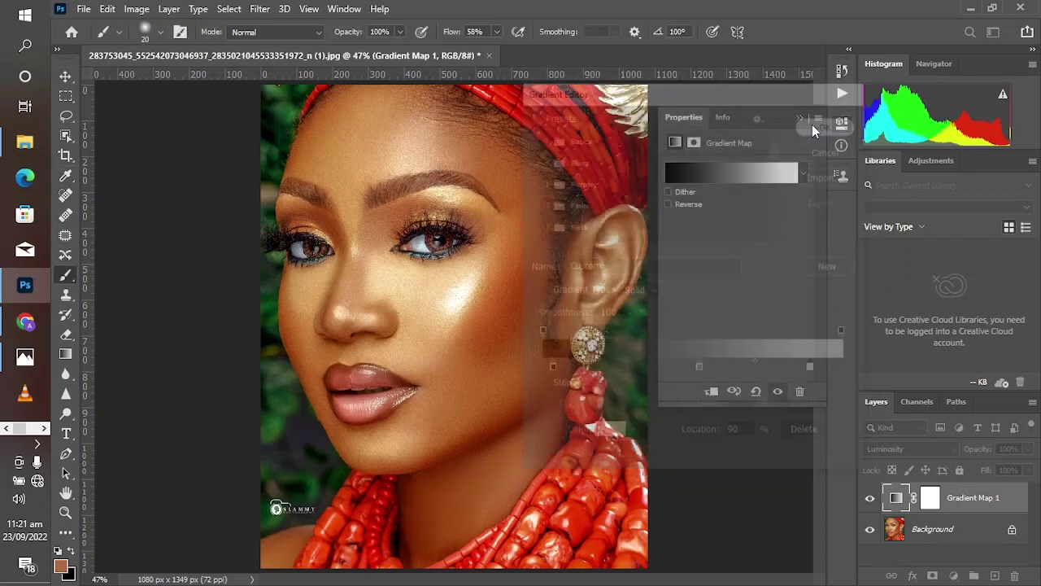
click(868, 498)
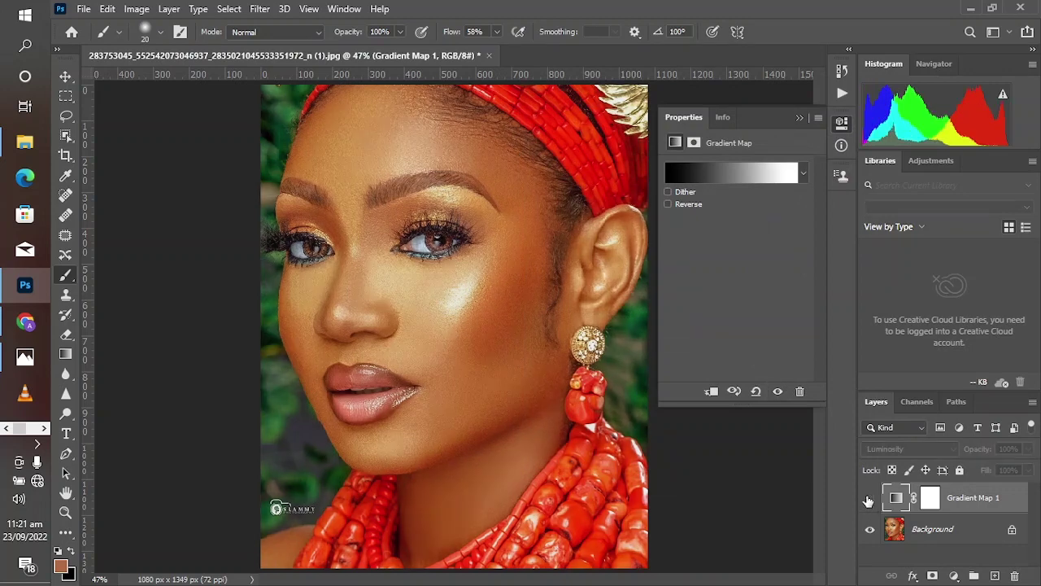
click(868, 499)
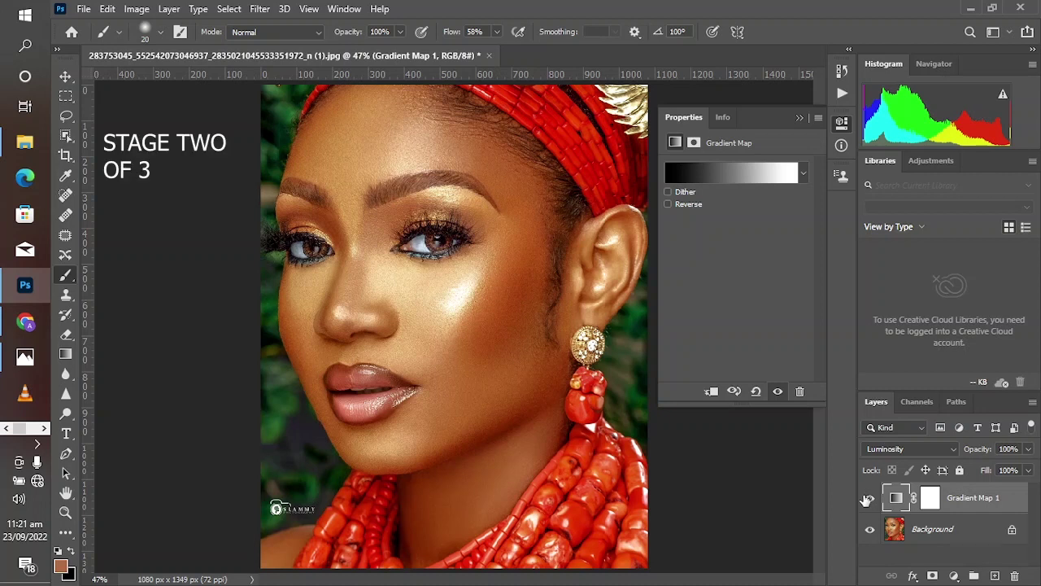
- Stamp all visible layers into a new top Layer 1 with Ctrl+Shift+Alt+E
click(800, 119)
click(929, 499)
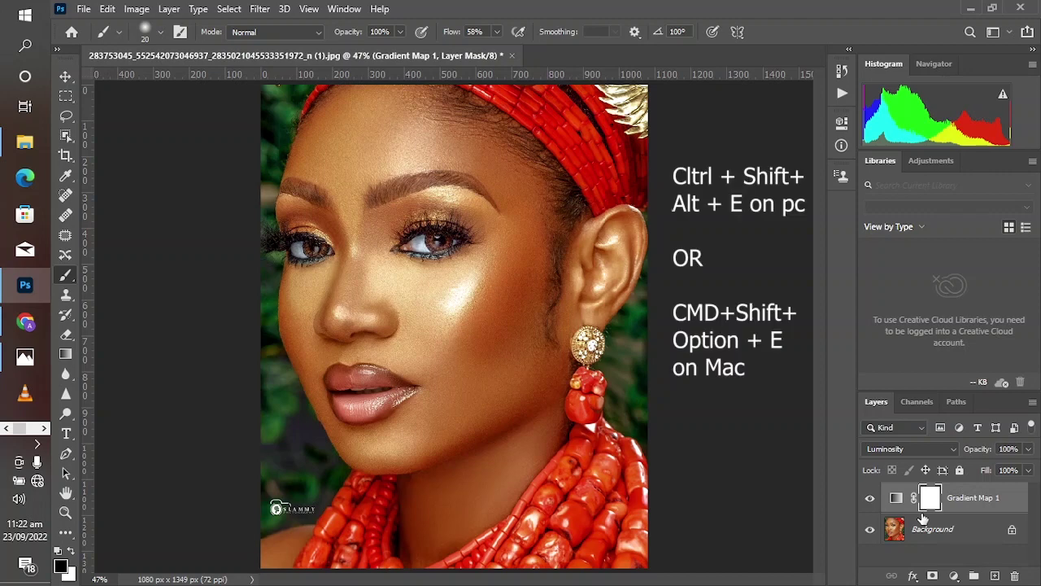
key(ctrl+shift+alt+e)
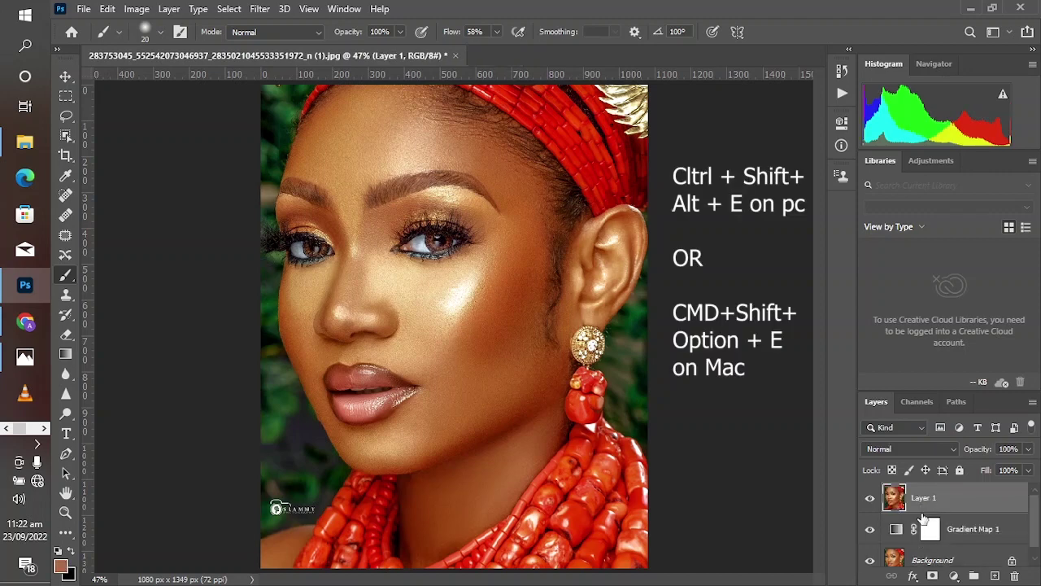
- Convert Layer 1 to a smart object and apply the Camera Raw Filter to it
right_click(961, 505)
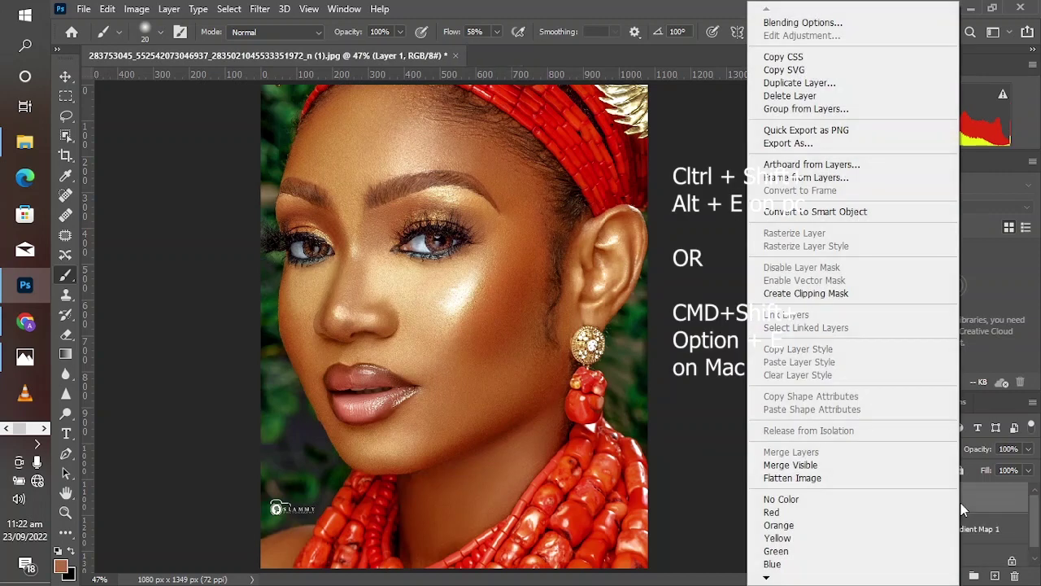
click(820, 213)
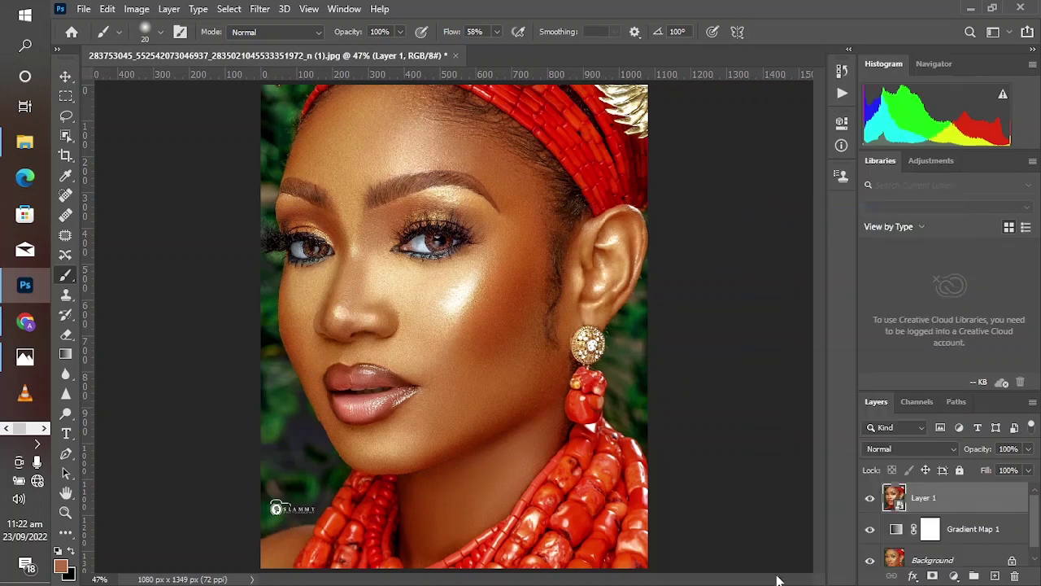
click(261, 10)
click(294, 101)
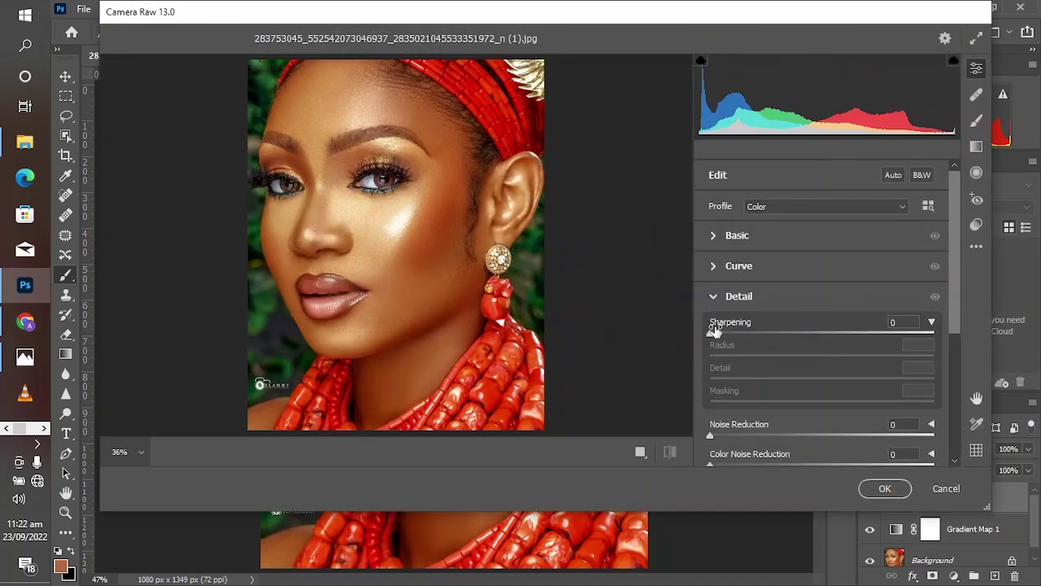
- Raise Texture to +32 in the Basic panel and zoom the preview to 100% on the cheek
click(717, 237)
scroll(755, 343, down, 1)
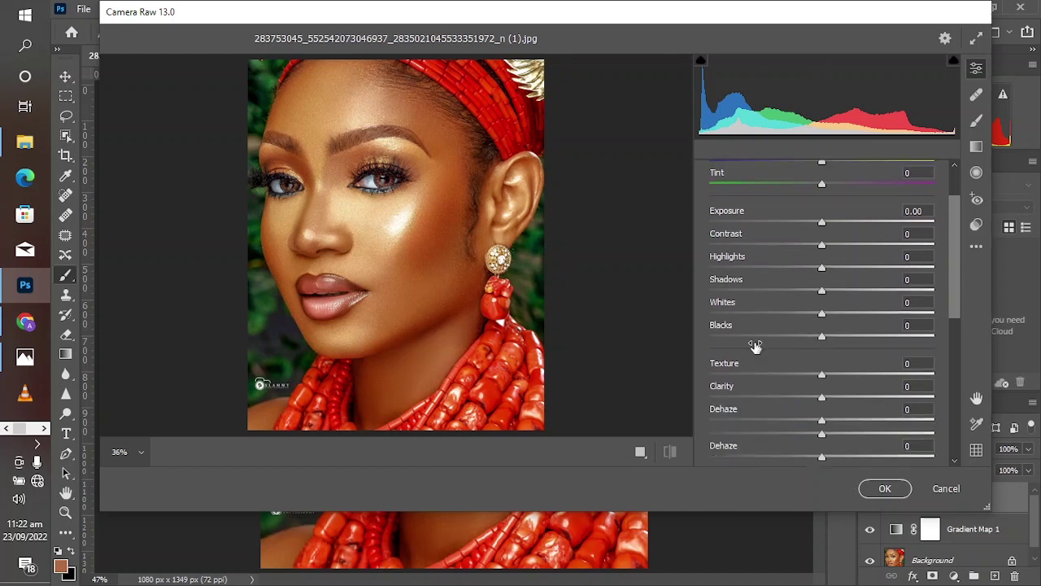
scroll(755, 344, down, 1)
drag(723, 329, 749, 331)
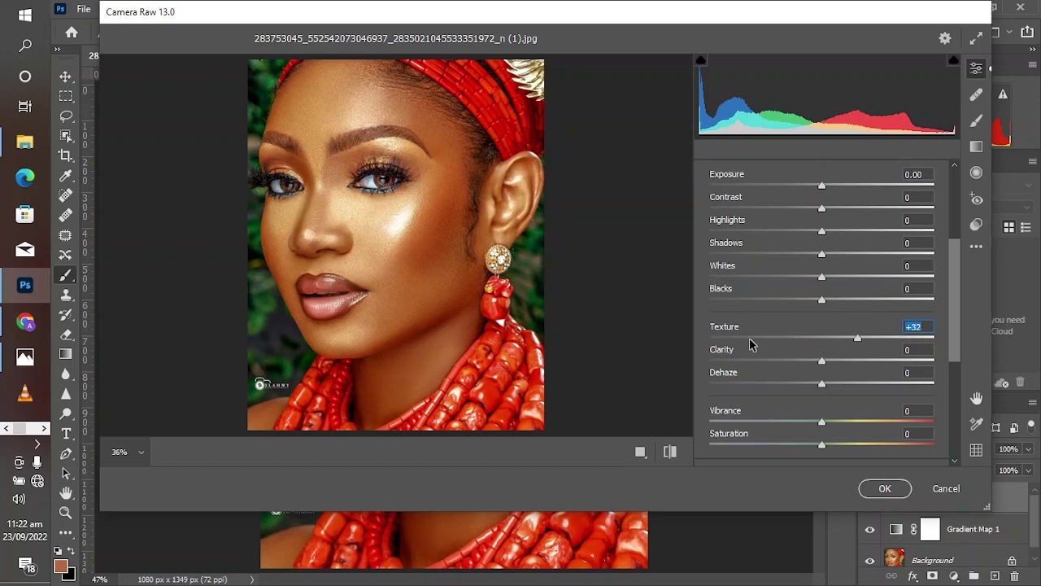
click(407, 233)
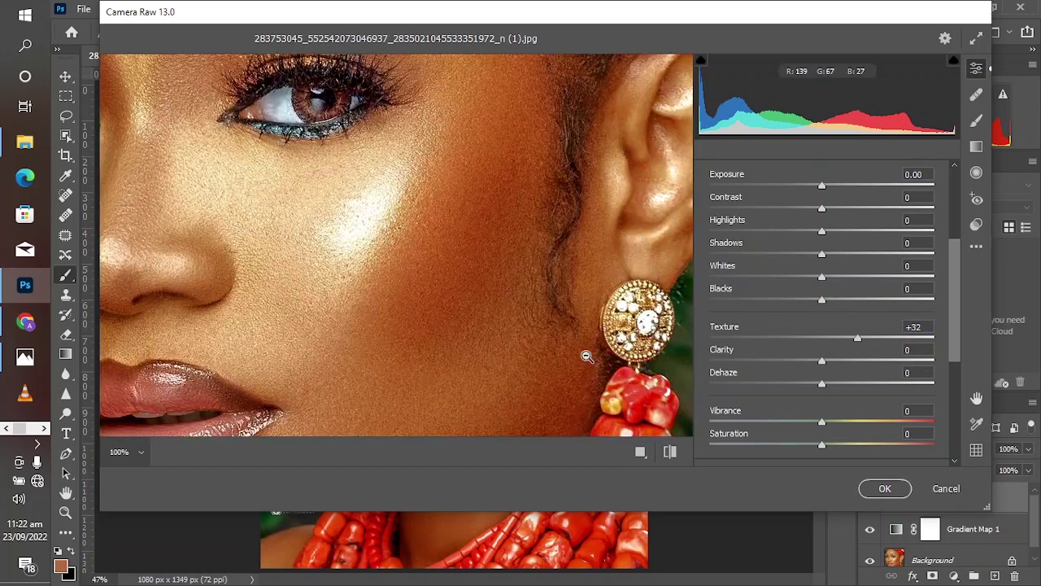
- Cycle through before/after comparison layouts, then zoom out to 36% to see the whole portrait
click(642, 452)
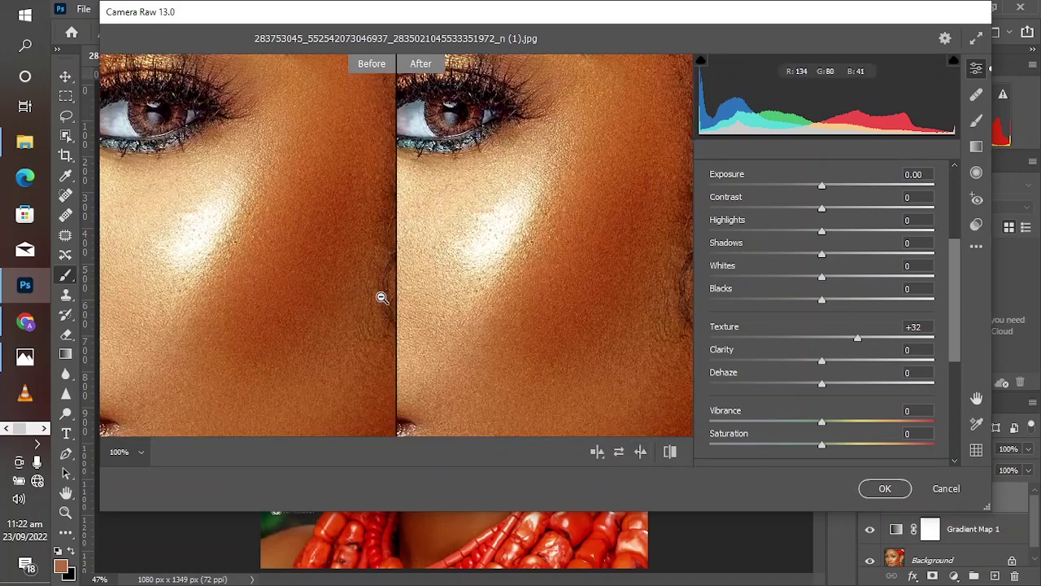
click(597, 452)
click(597, 452)
click(597, 452)
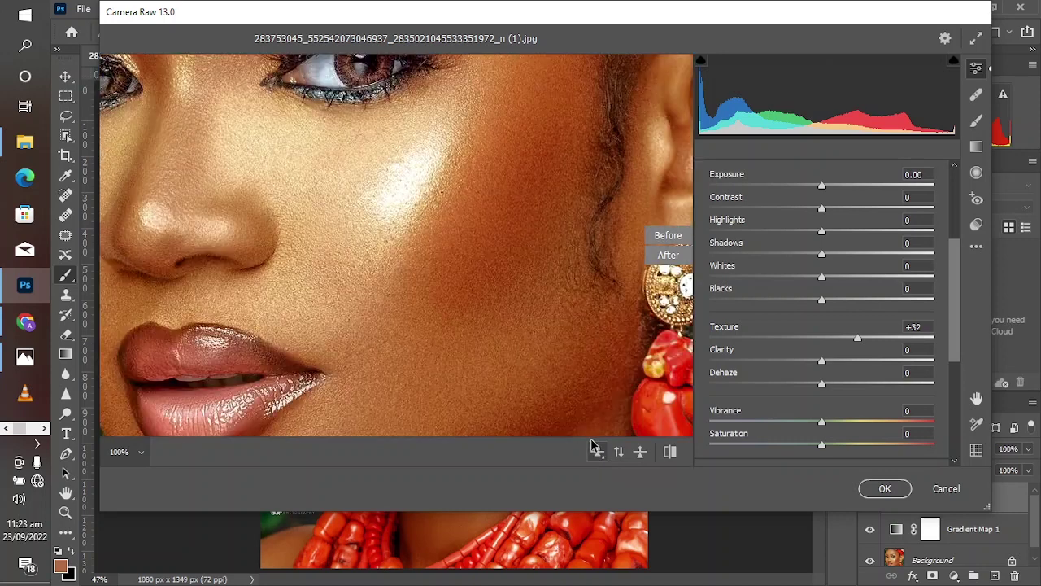
click(480, 332)
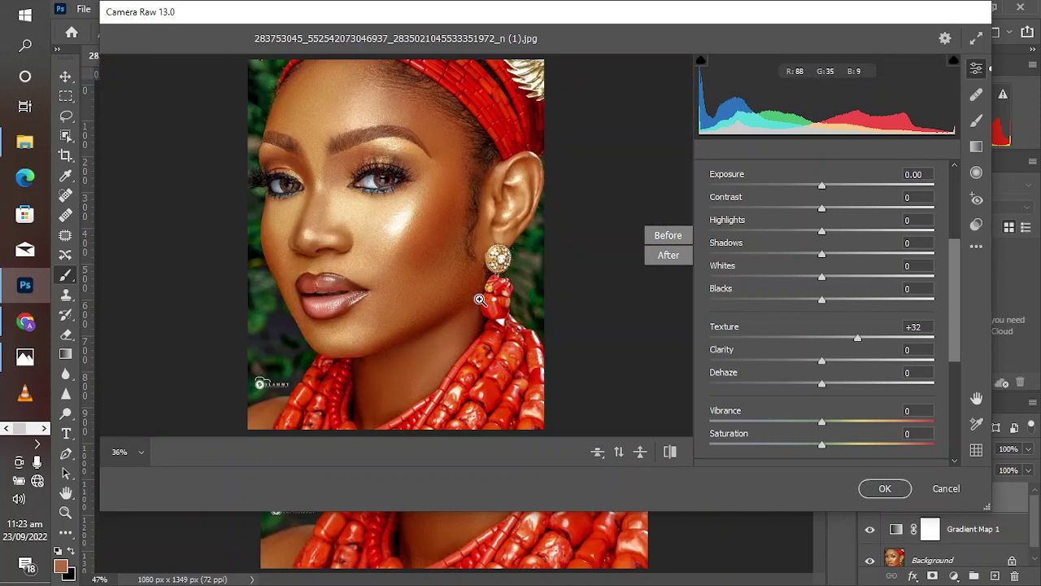
scroll(783, 332, up, 2)
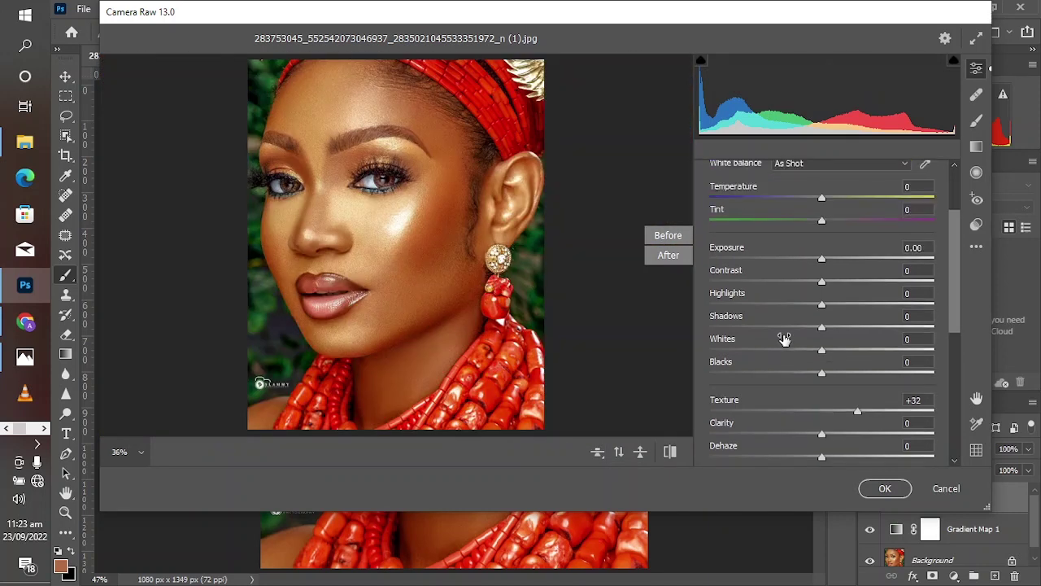
- Expand the Detail section and raise the Sharpening amount to 15
scroll(785, 340, down, 3)
scroll(785, 340, down, 5)
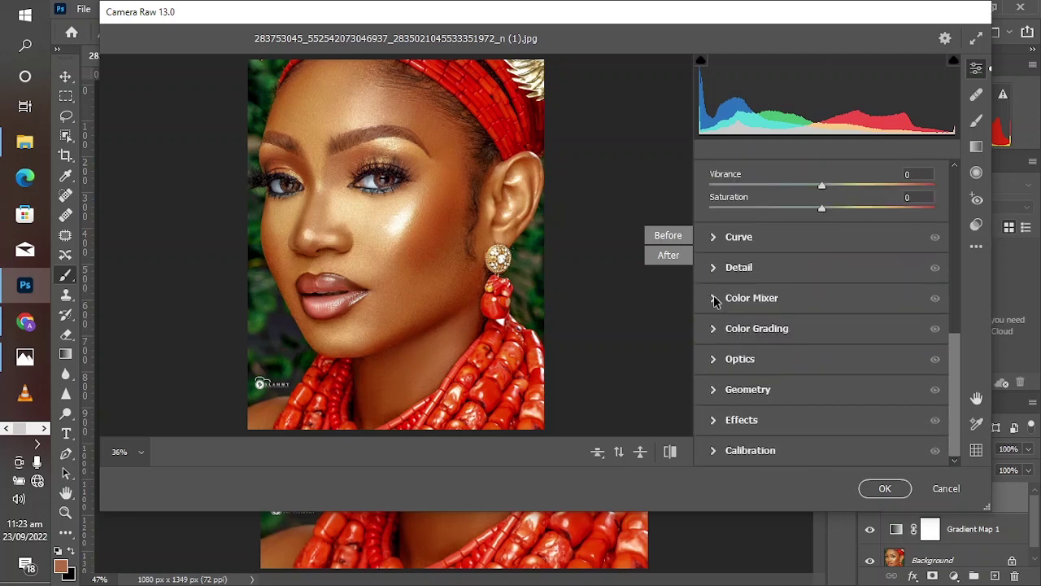
click(715, 268)
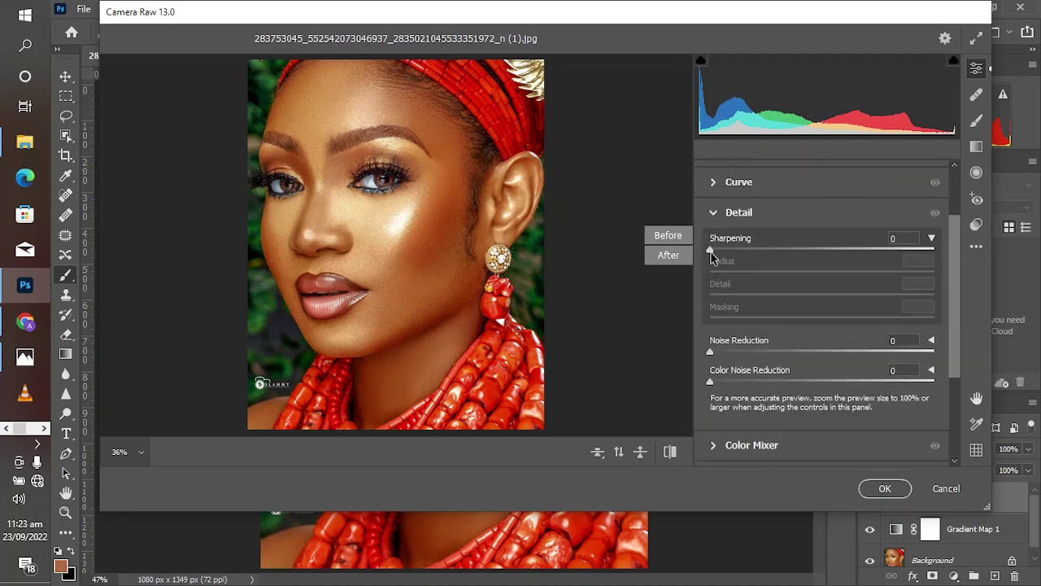
drag(710, 250, 732, 253)
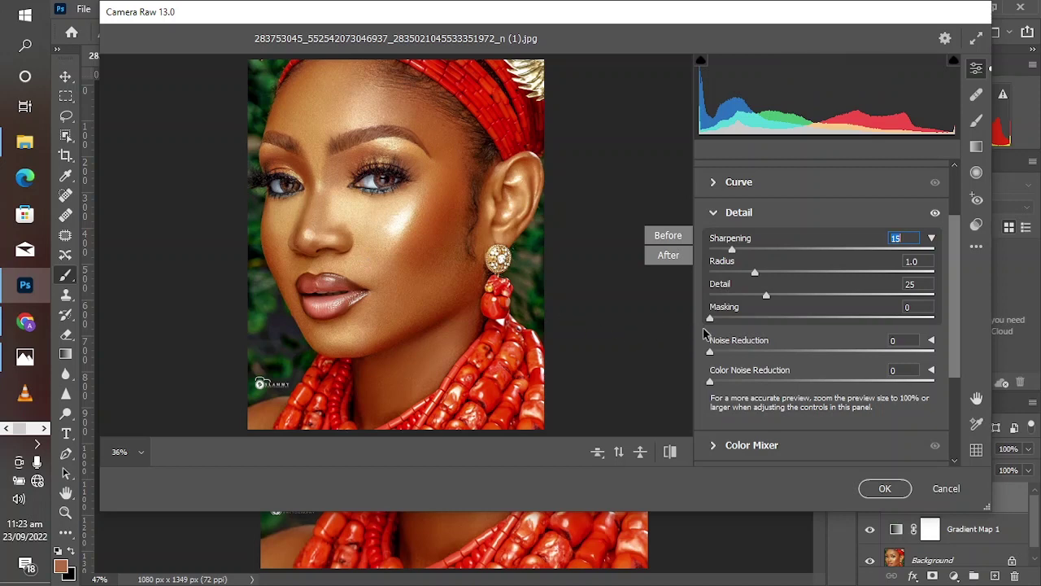
- Raise Masking to about 38 using the Alt preview, then increase Sharpening to 24
key(alt)
drag(709, 321, 743, 323)
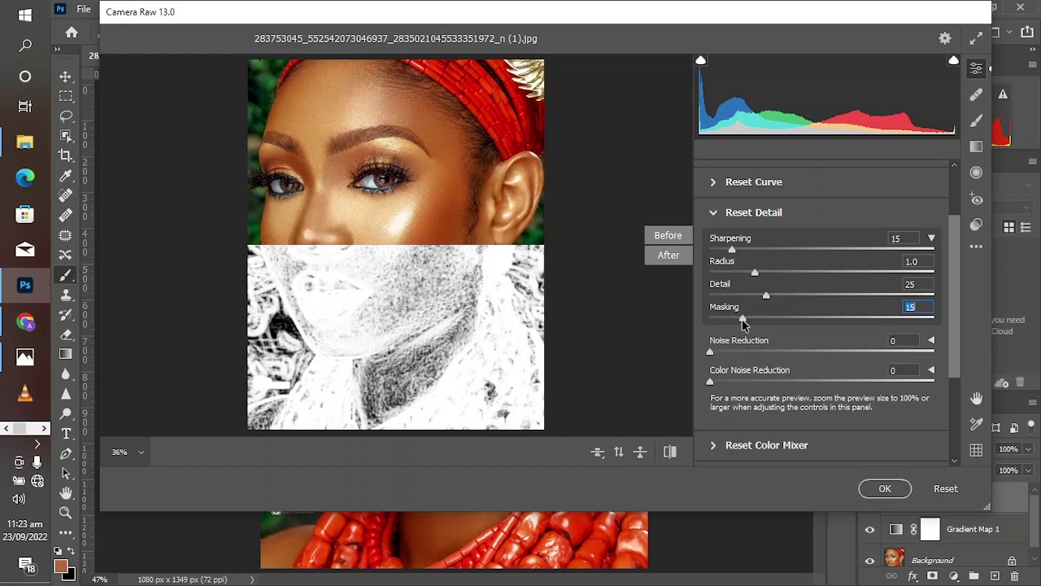
drag(743, 323, 752, 324)
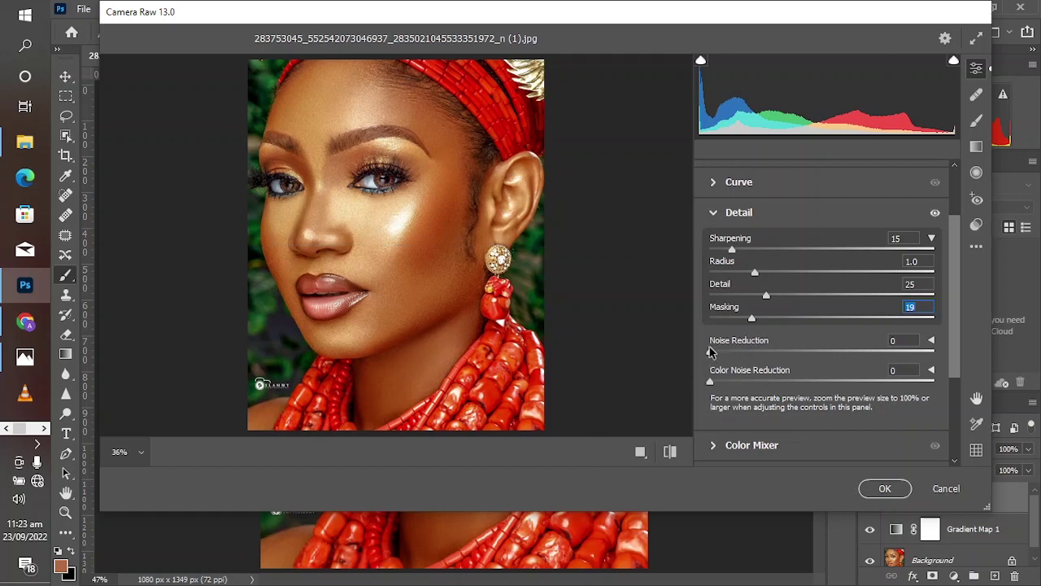
key(alt)
drag(753, 322, 796, 322)
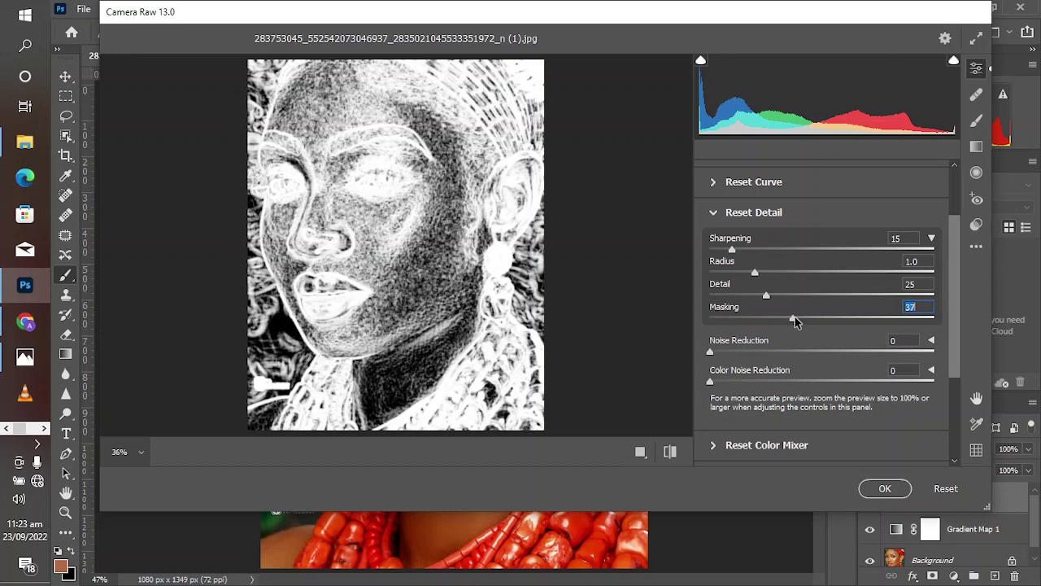
mouse_move(795, 321)
mouse_down()
mouse_move(809, 323)
mouse_move(796, 326)
mouse_up()
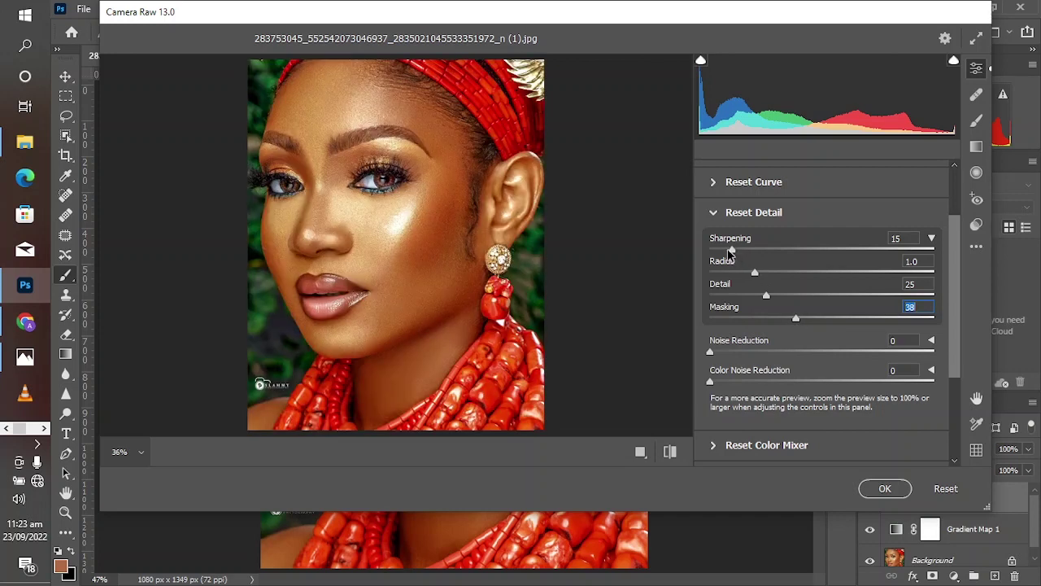
mouse_move(735, 252)
mouse_down()
mouse_move(775, 257)
mouse_move(748, 262)
mouse_up()
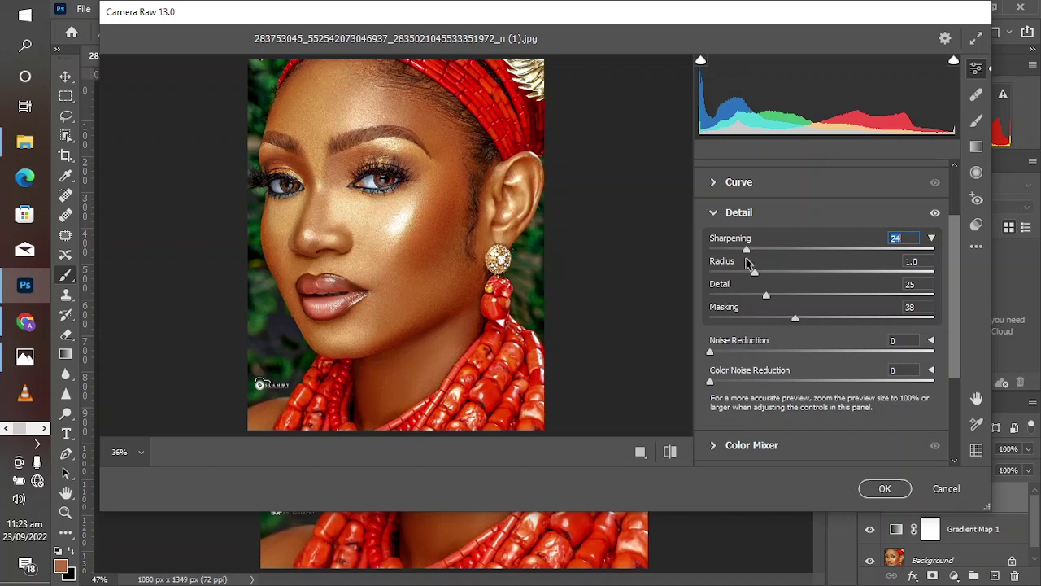
- Commit the Camera Raw filter, then toggle Layer 1 and solo Background to compare before and after
click(882, 490)
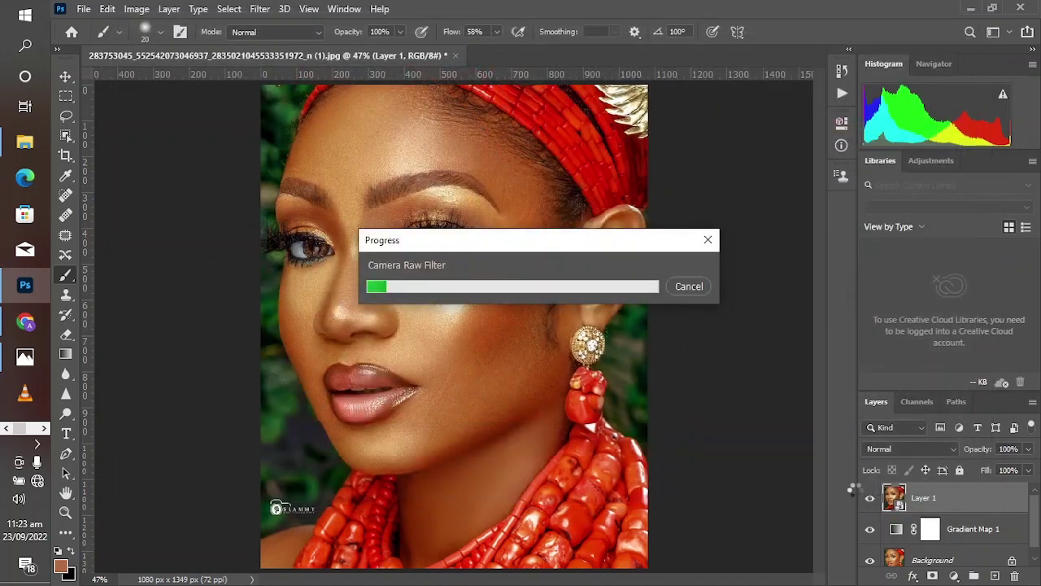
click(869, 499)
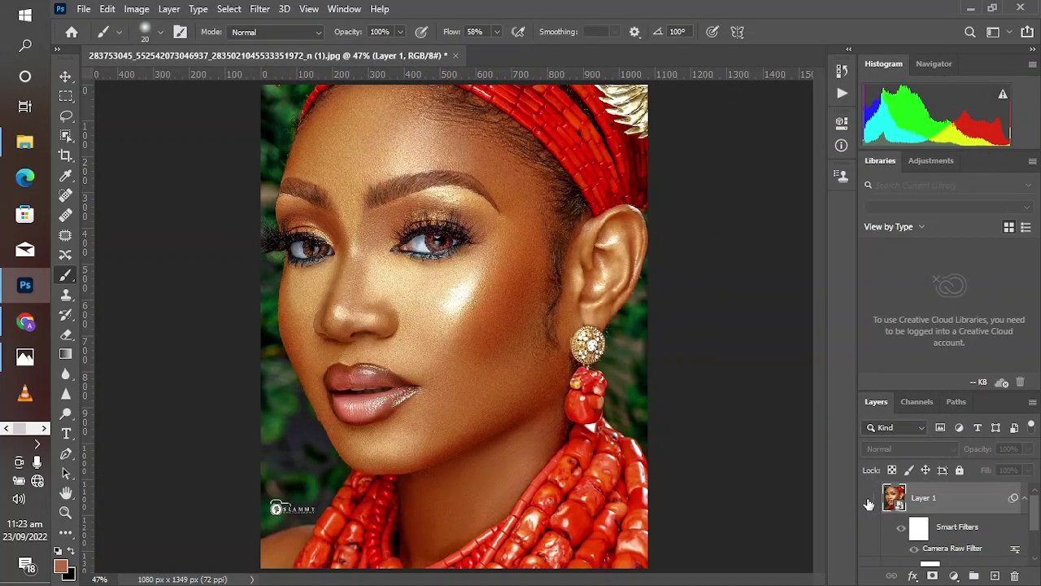
click(869, 500)
scroll(876, 543, down, 2)
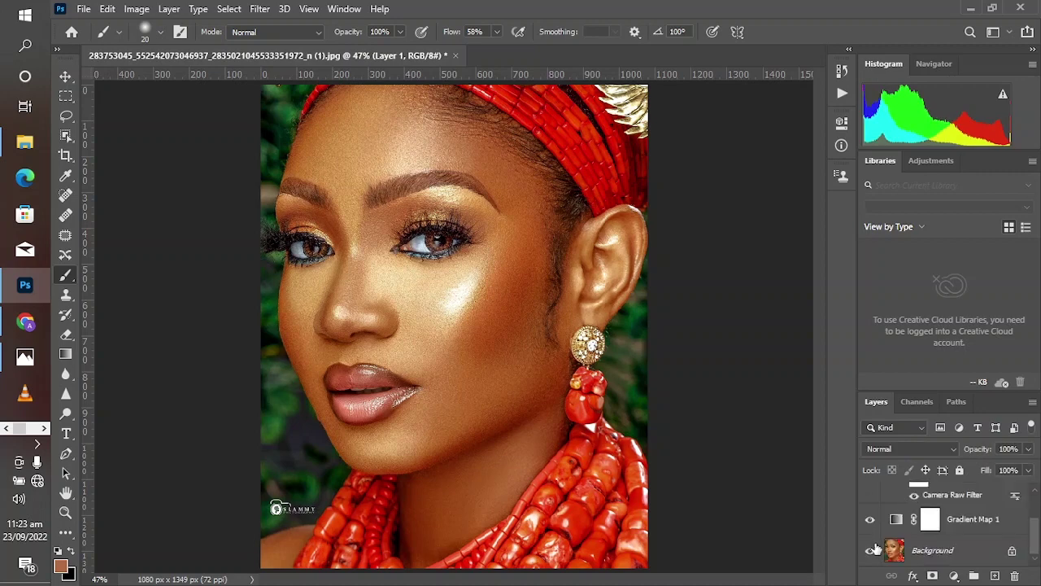
click(871, 552)
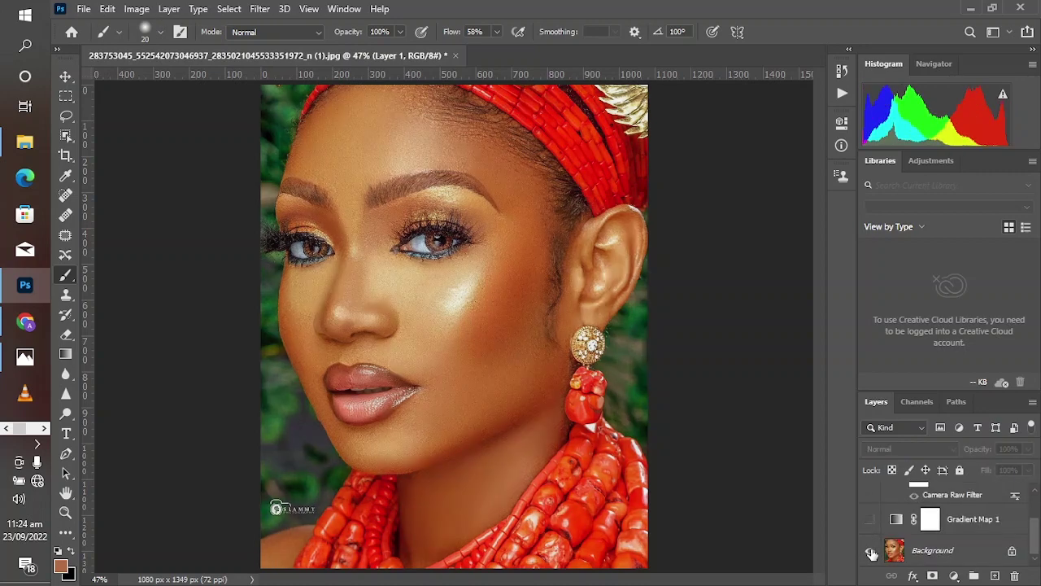
click(872, 551)
scroll(889, 551, up, 2)
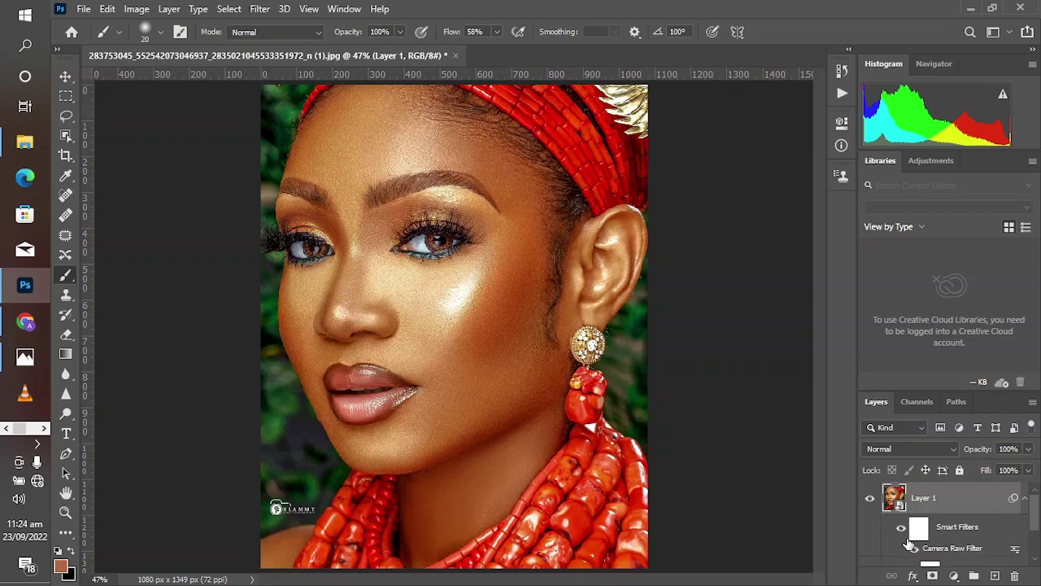
- Add a Hue/Saturation layer, sample the skin to target Yellows, and set their hue to -3
click(954, 575)
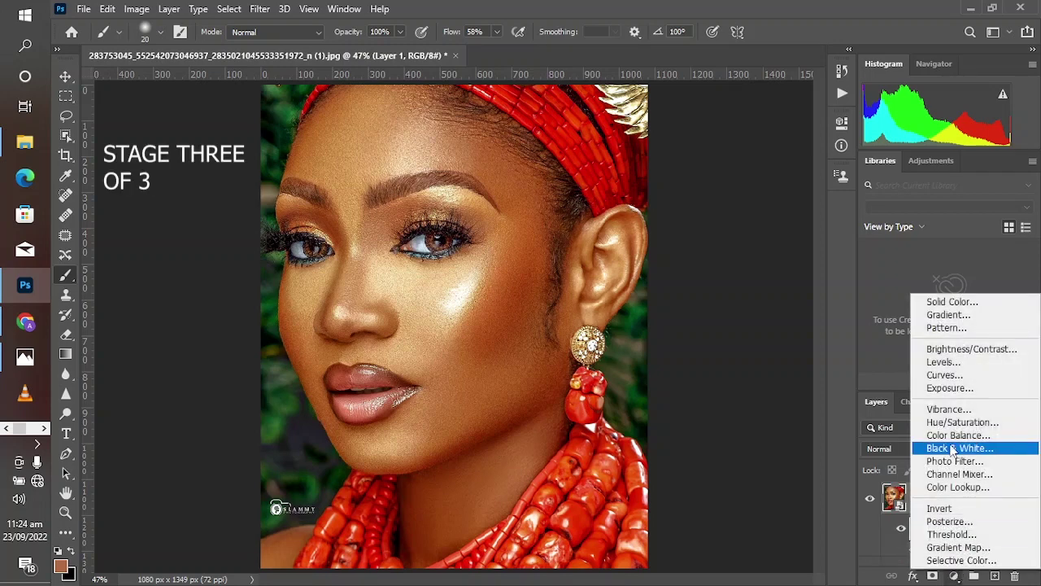
click(948, 427)
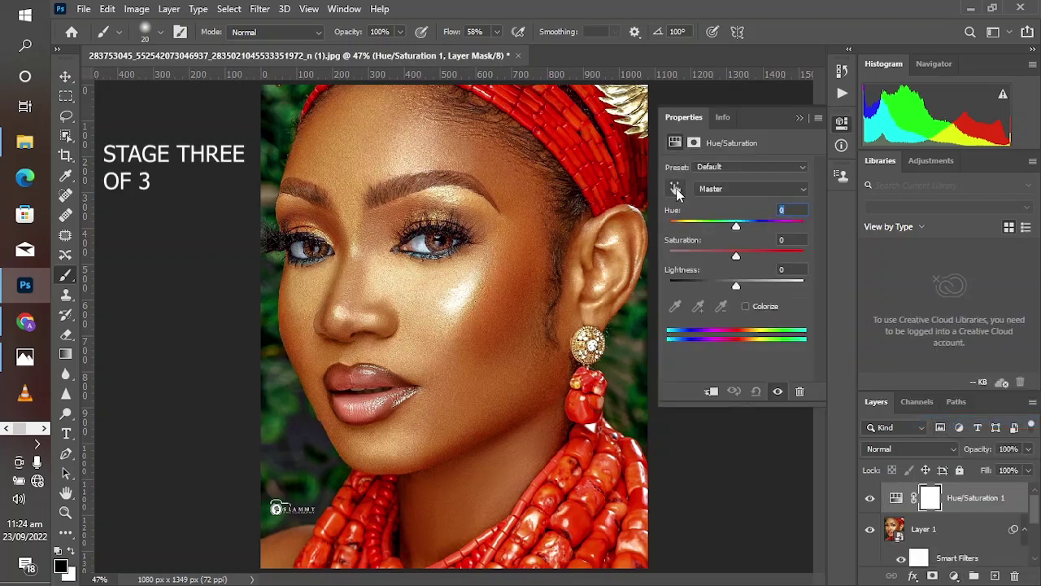
click(675, 188)
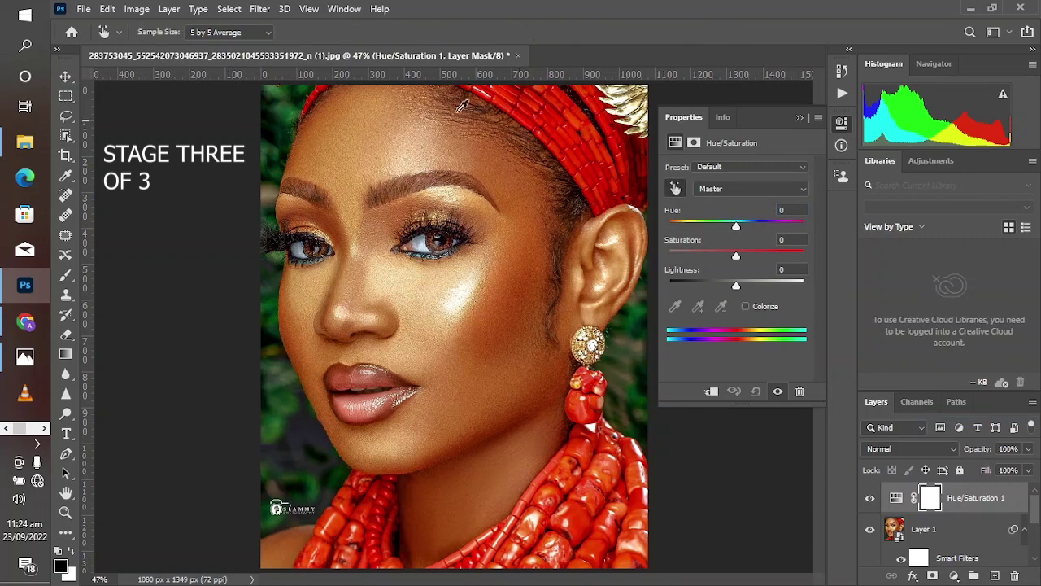
click(395, 148)
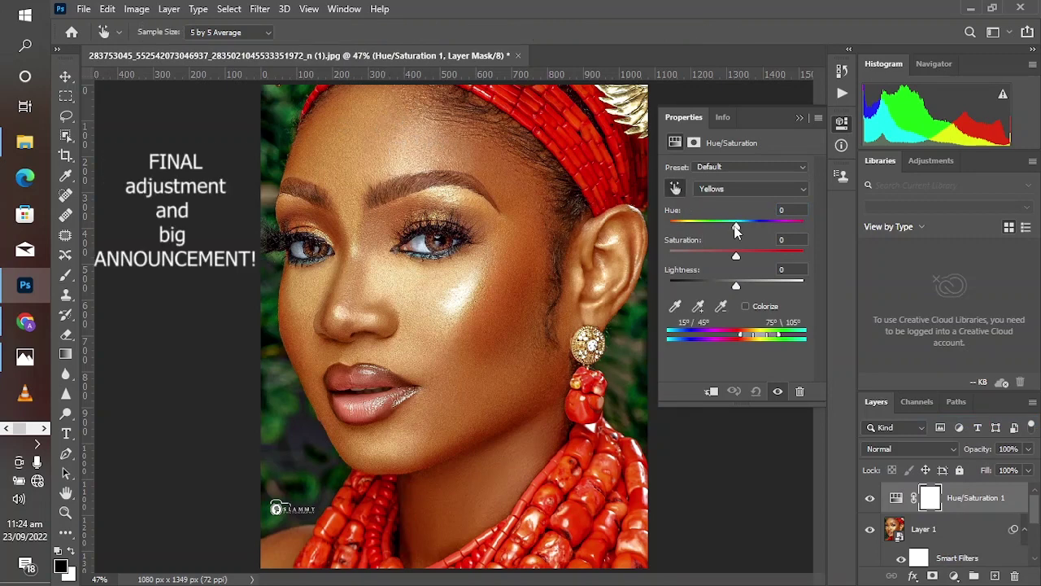
drag(736, 229, 735, 230)
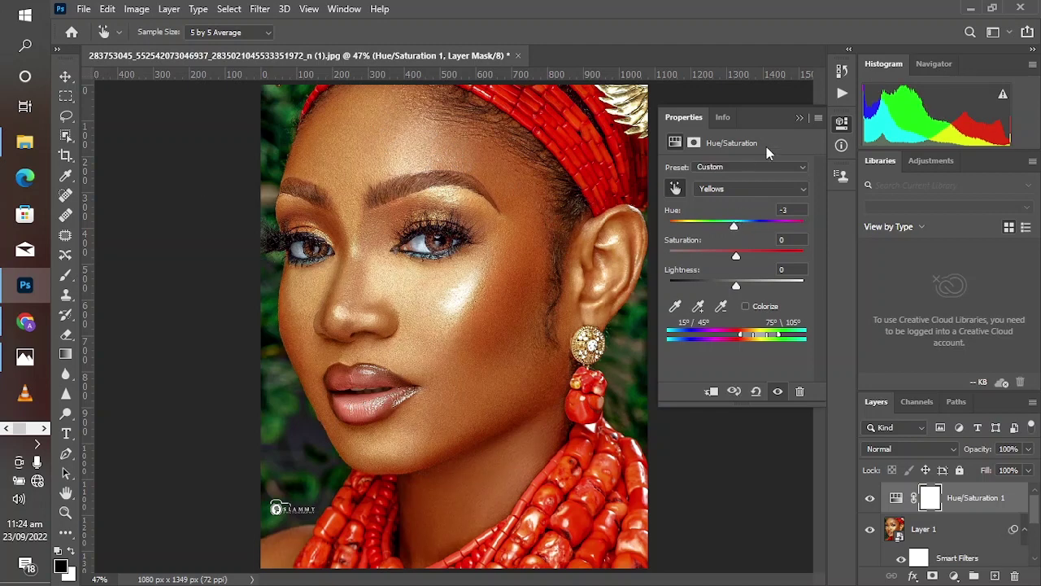
click(800, 118)
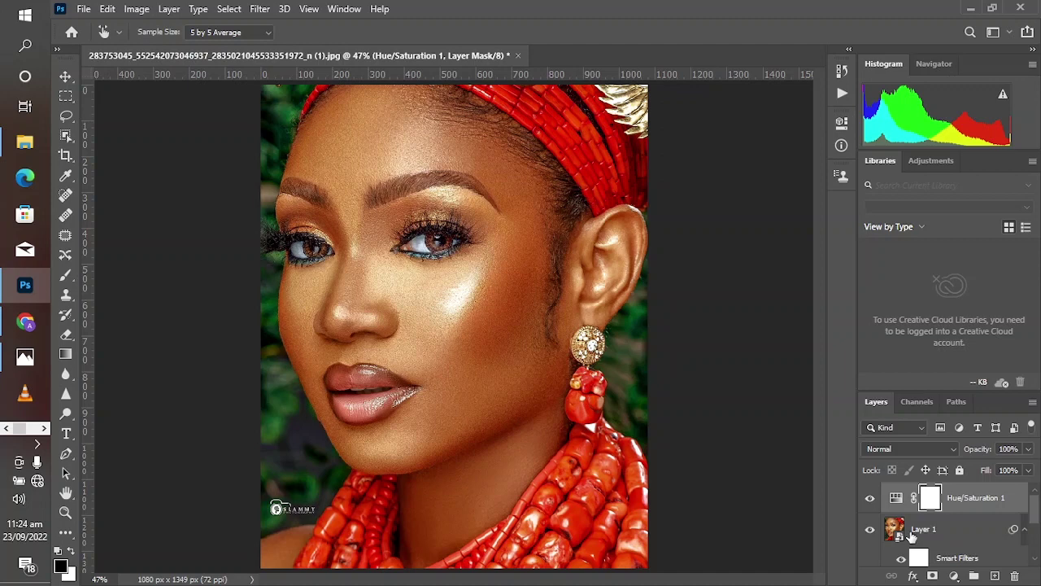
scroll(912, 537, down, 2)
alt+click(869, 553)
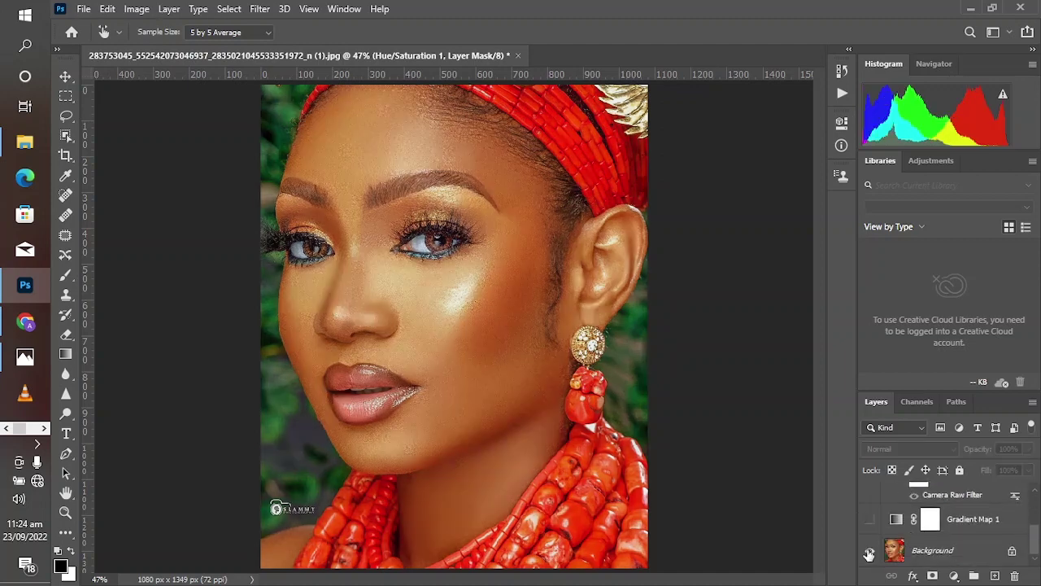
alt+click(869, 554)
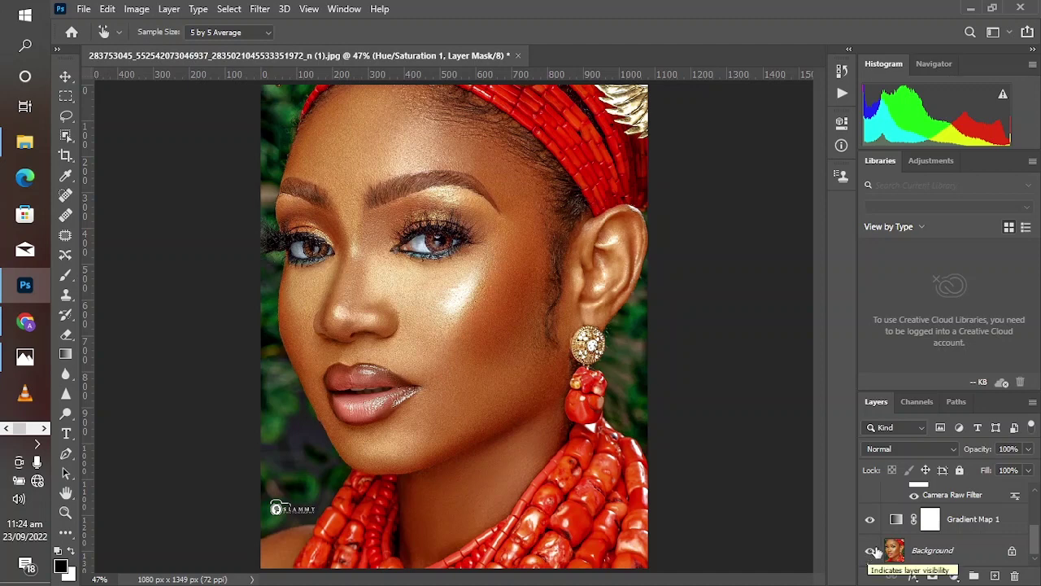
scroll(877, 553, up, 2)
scroll(877, 554, up, 1)
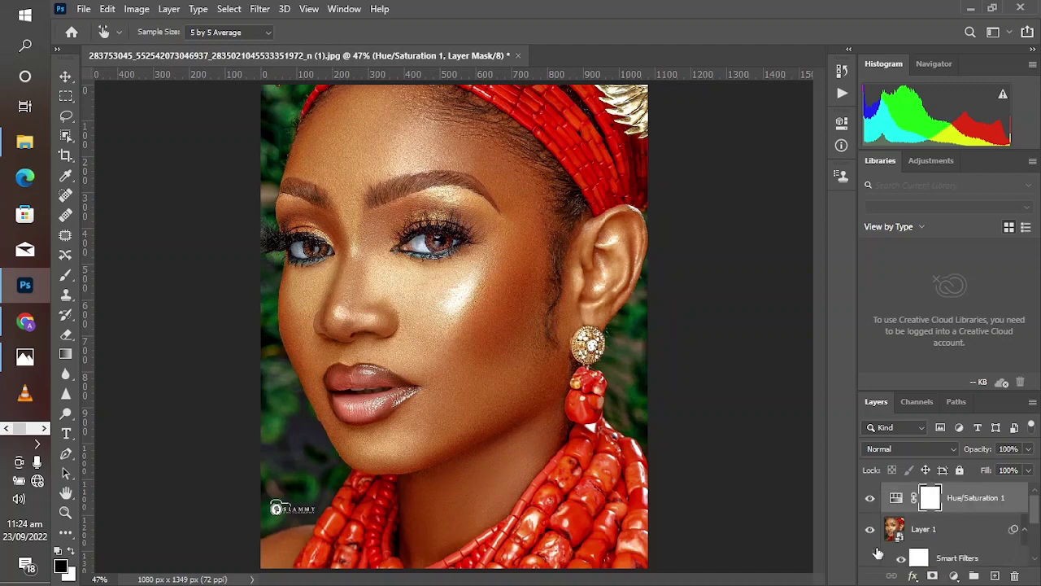